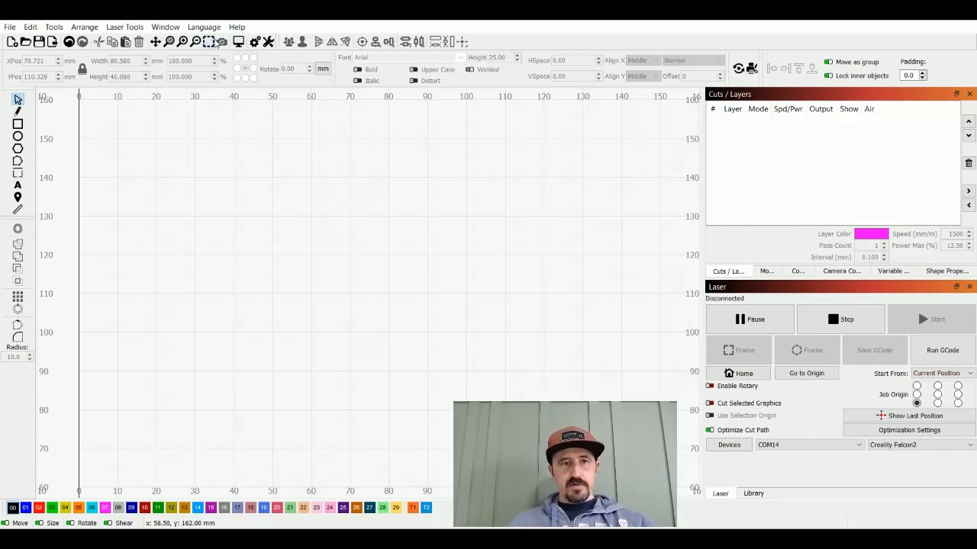
# Step: Draw a closed freeform shape with curved and straight segments on the work area, and undo it
pyautogui.click(214, 43)
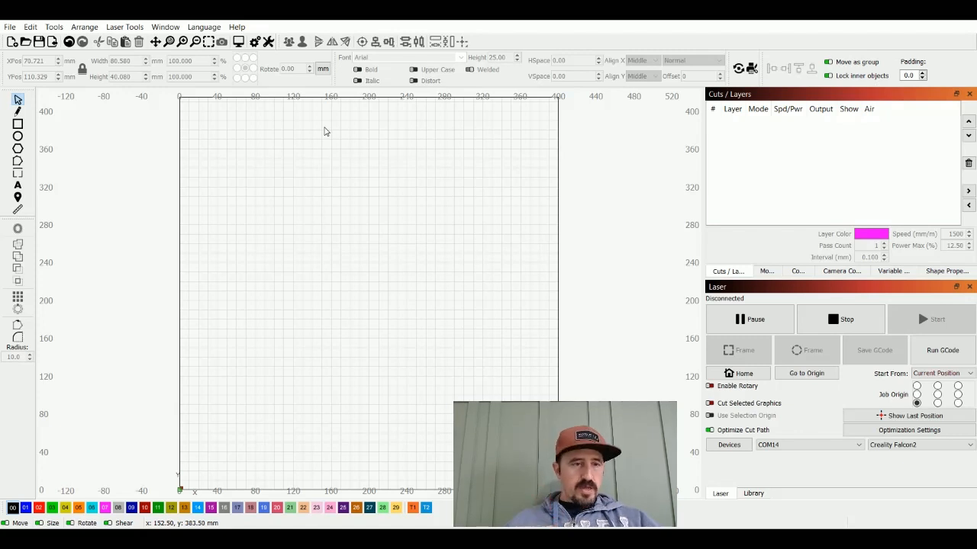
pyautogui.click(18, 111)
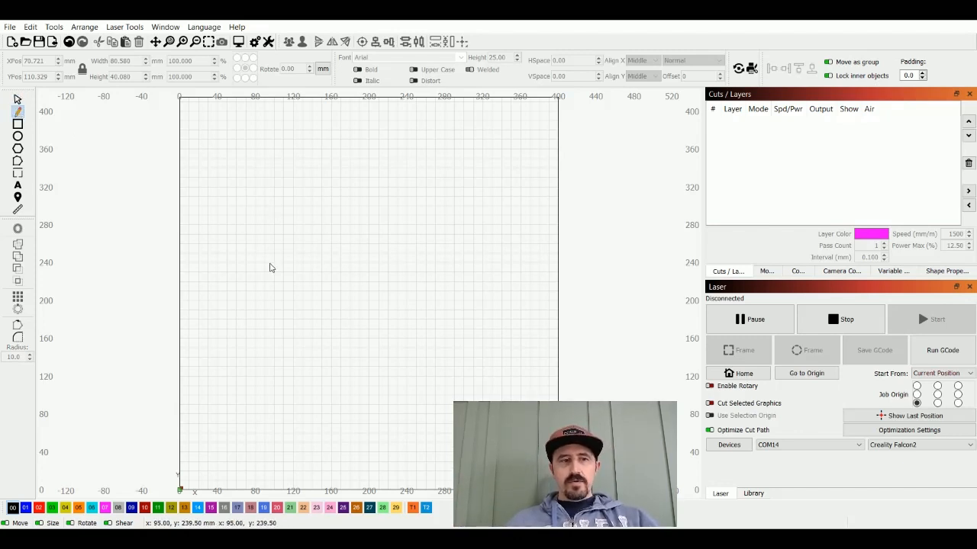
pyautogui.moveTo(269, 263); pyautogui.dragTo(302, 198)
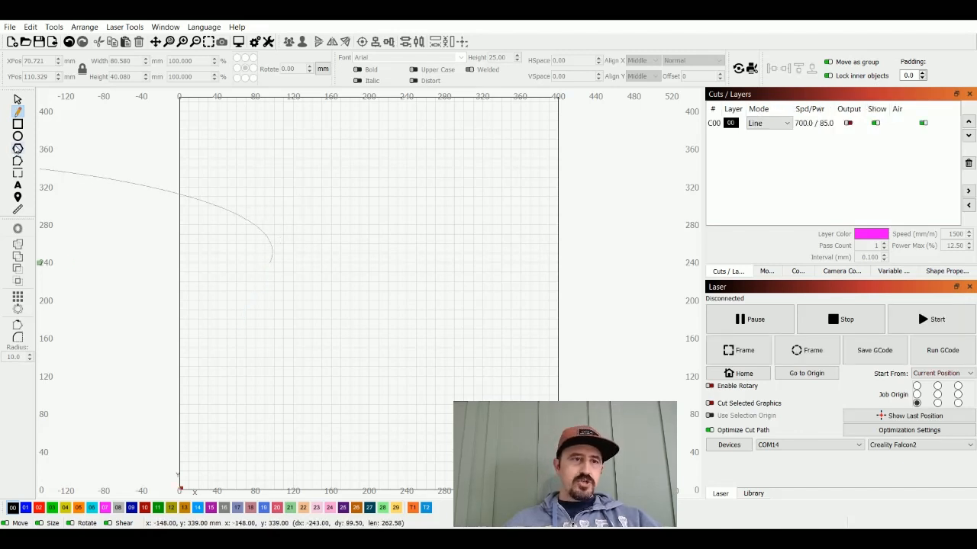
pyautogui.click(255, 167)
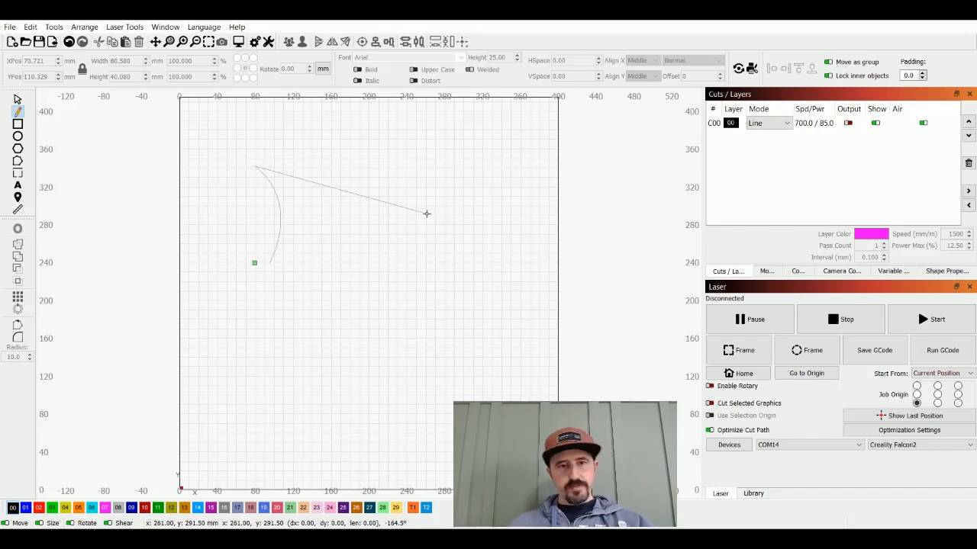
pyautogui.click(382, 288)
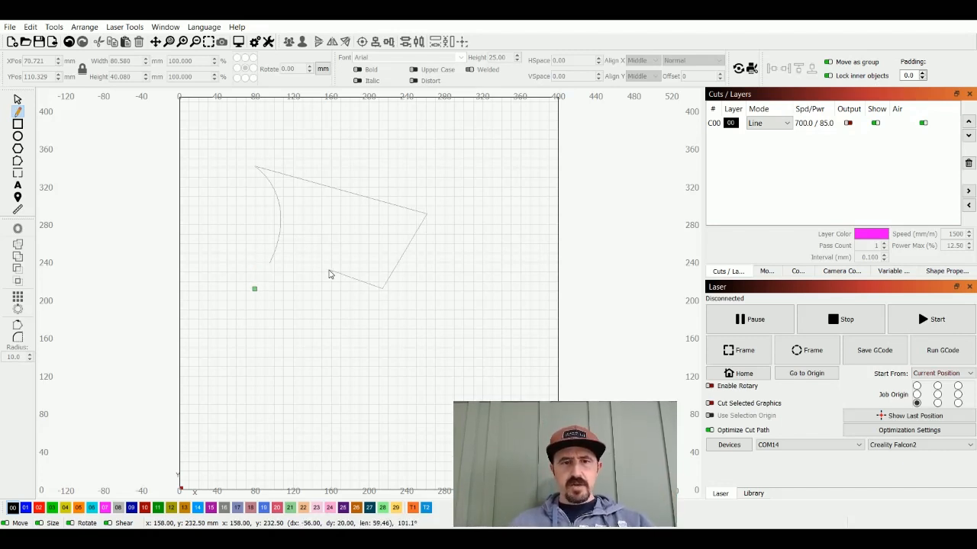
pyautogui.click(267, 267)
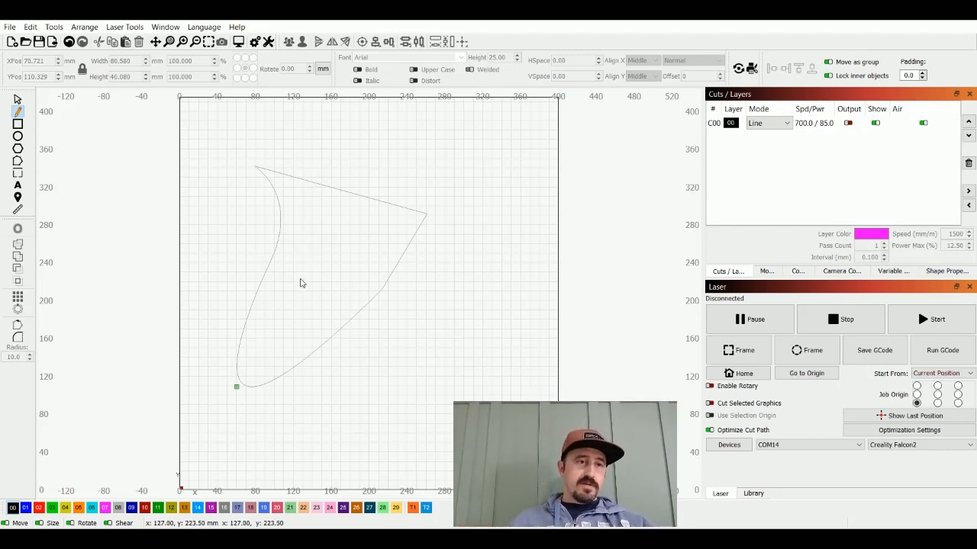
pyautogui.click(18, 99)
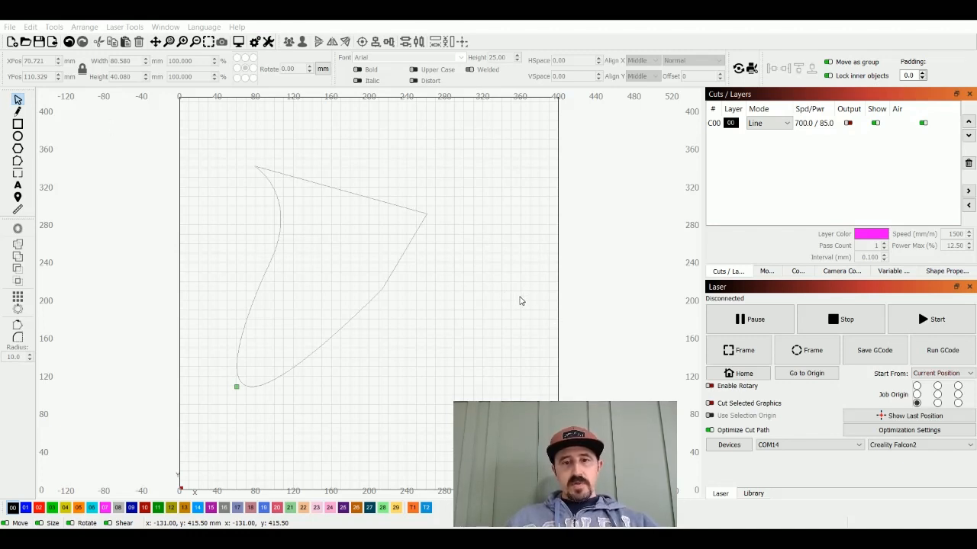
pyautogui.hotkey('ctrl', 'z')
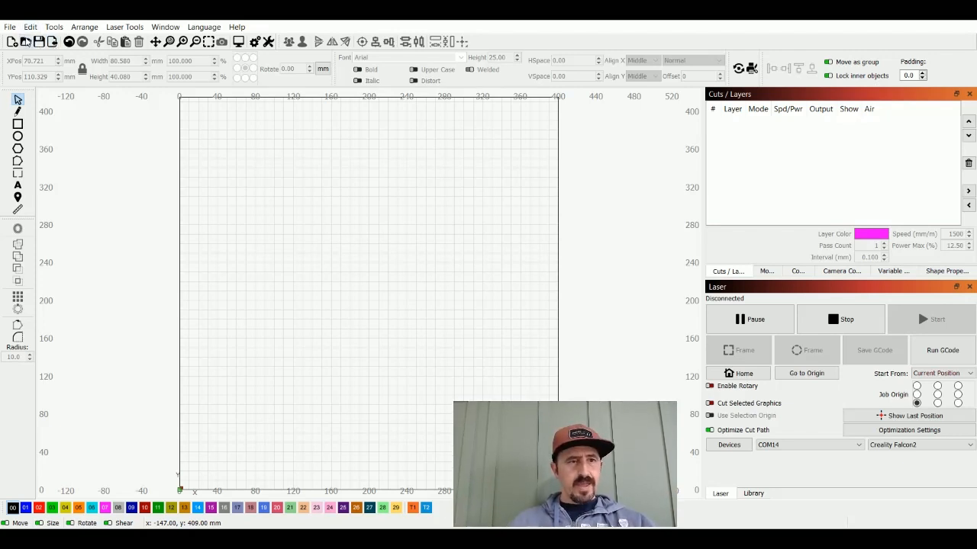
# Step: Import the line-art design of a whale leaping over waves into the empty workspace
pyautogui.click(53, 43)
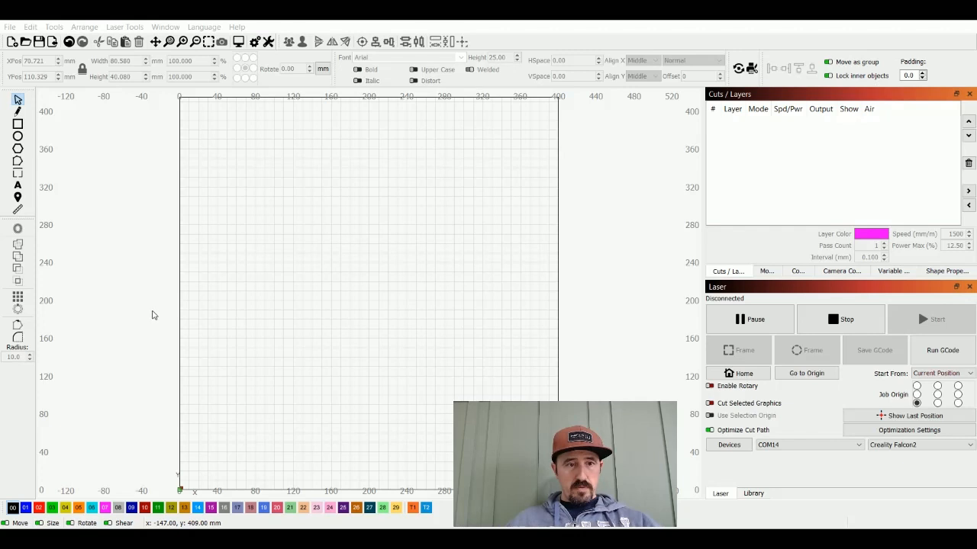
pyautogui.doubleClick(148, 208)
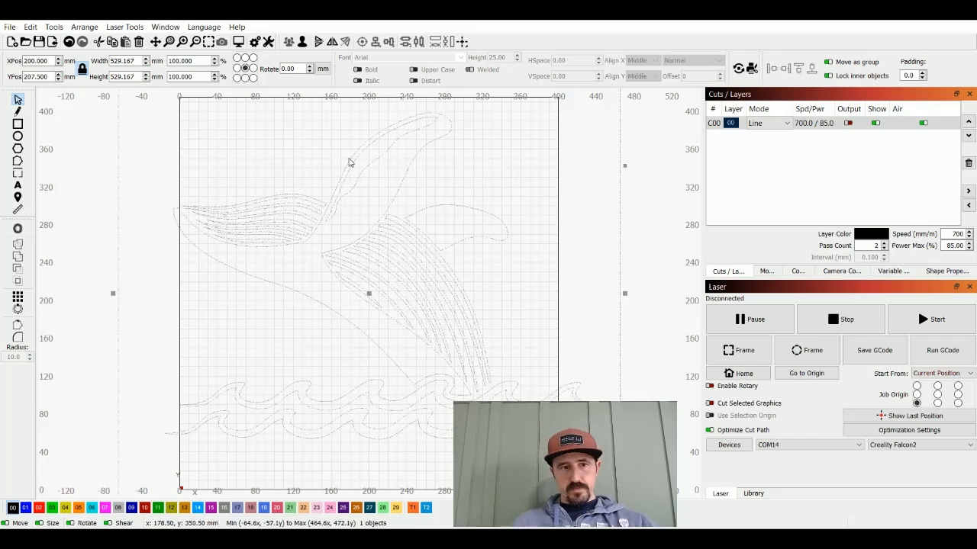
pyautogui.scroll(-3, 567, 181)
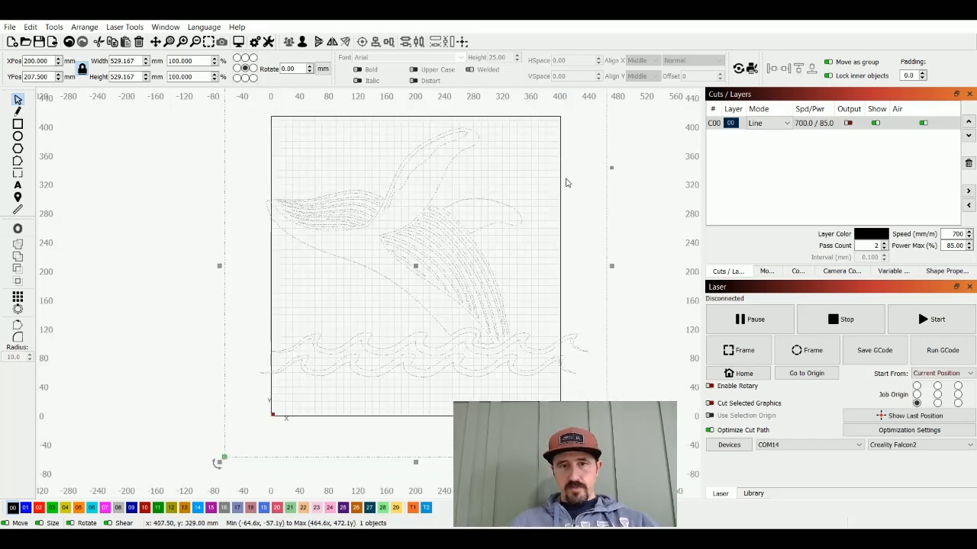
pyautogui.scroll(2, 567, 183)
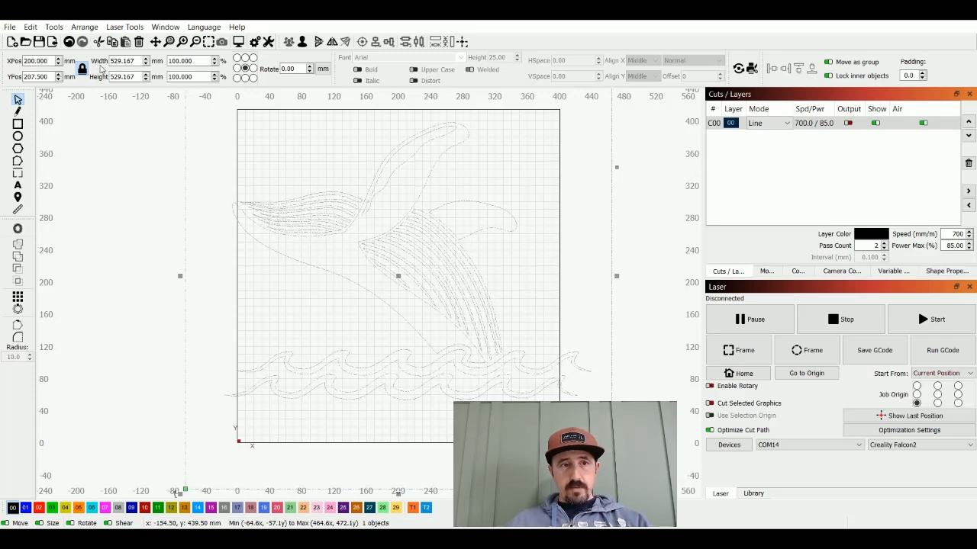
# Step: Scale the imported whale design proportionally to a width of 85 mm
pyautogui.click(144, 64)
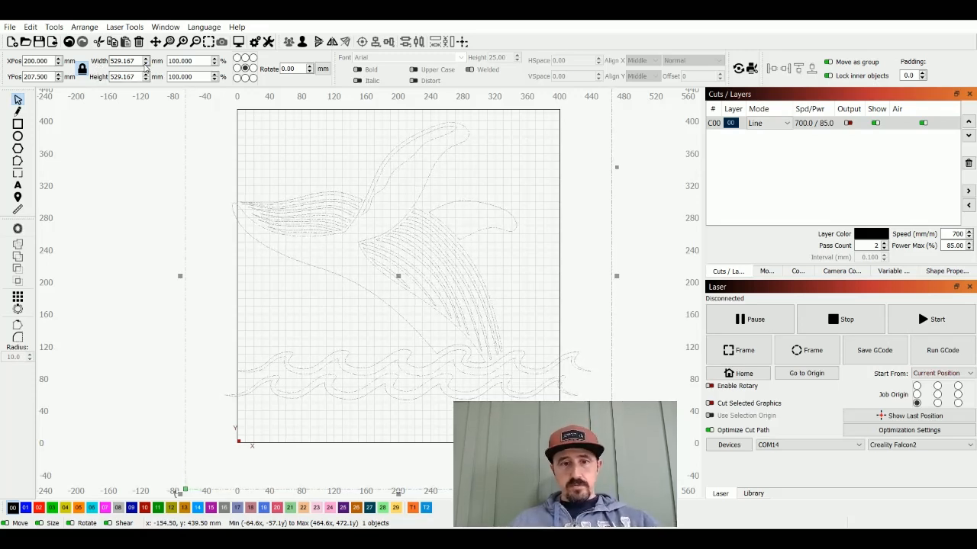
pyautogui.click(144, 66)
pyautogui.click(145, 65)
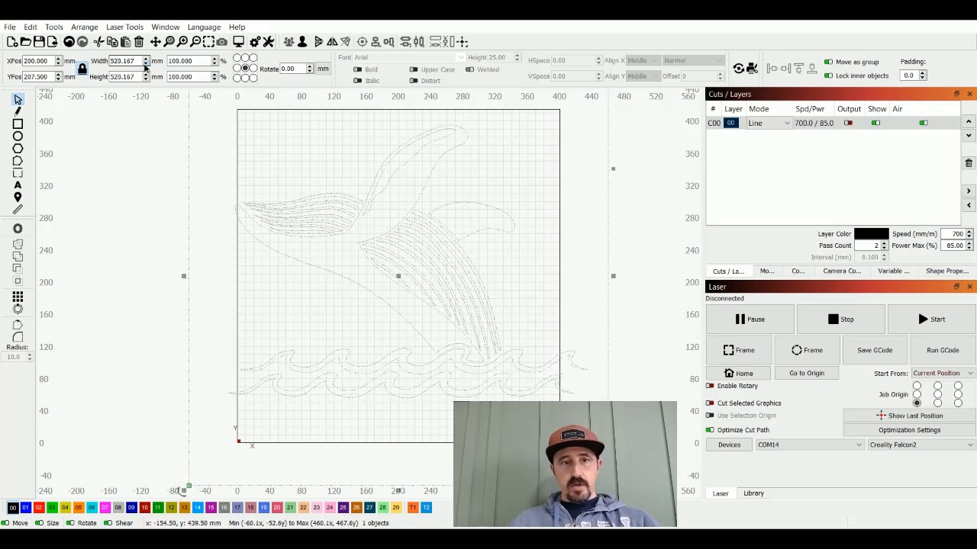
pyautogui.click(145, 66)
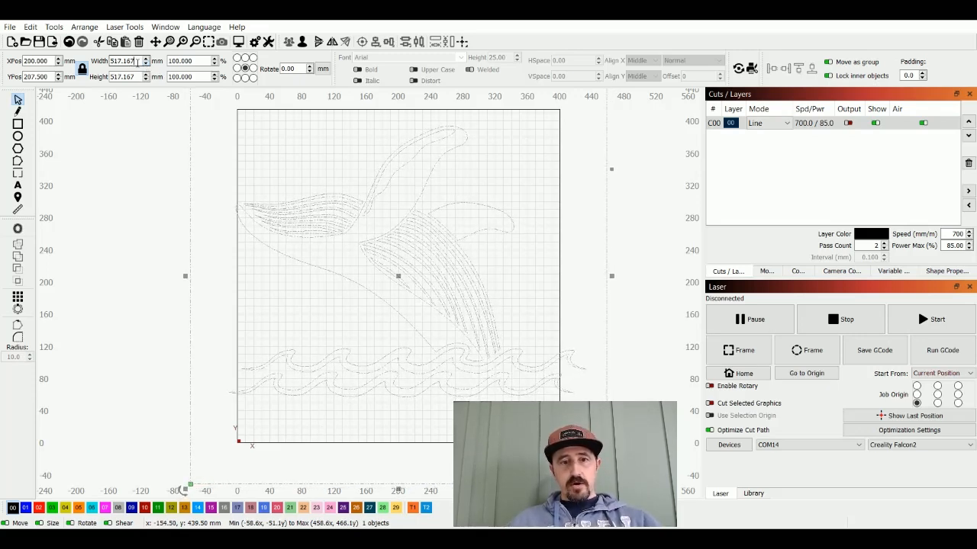
pyautogui.doubleClick(137, 61)
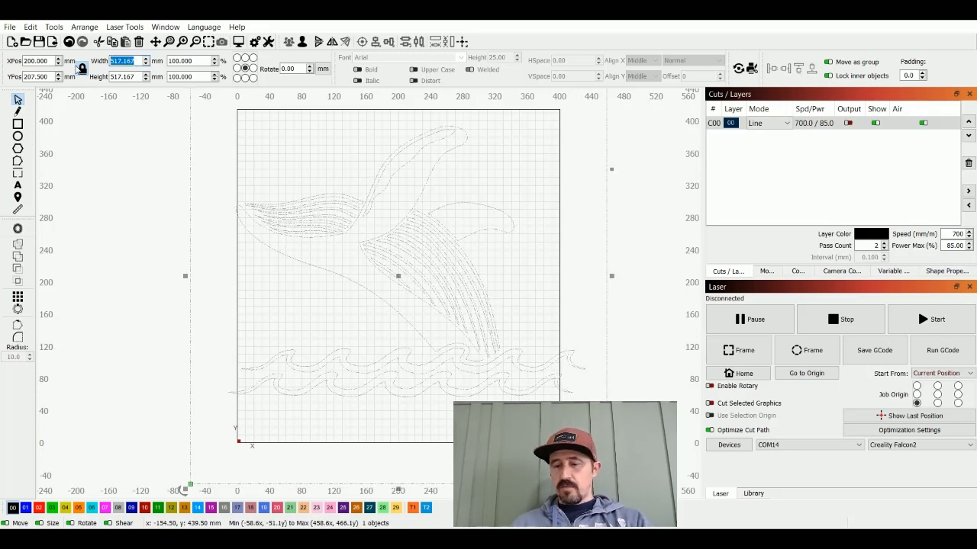
pyautogui.write('85')
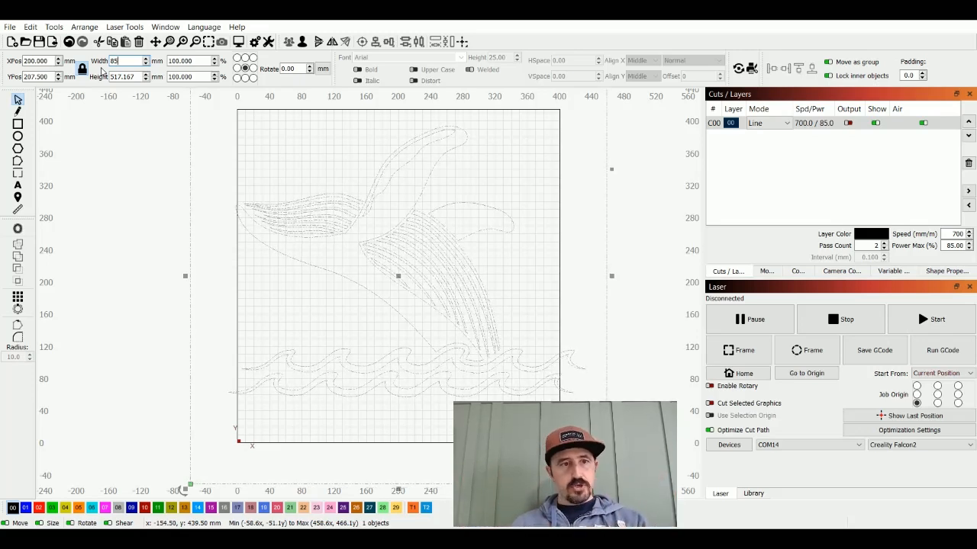
pyautogui.press('Return')
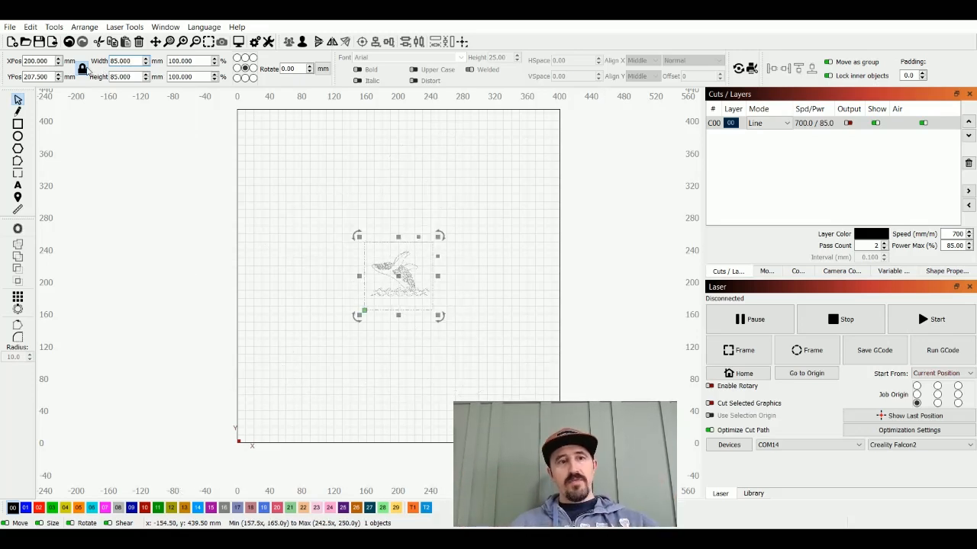
# Step: Unlock the aspect ratio and stretch only the whale design's width to 117 mm
pyautogui.click(145, 58)
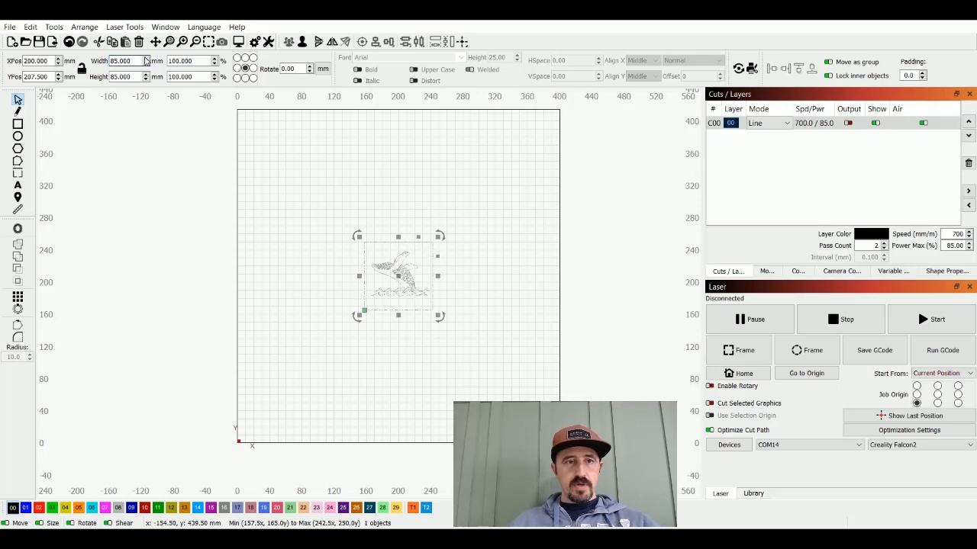
pyautogui.click(145, 59)
pyautogui.click(145, 59)
pyautogui.click(145, 59)
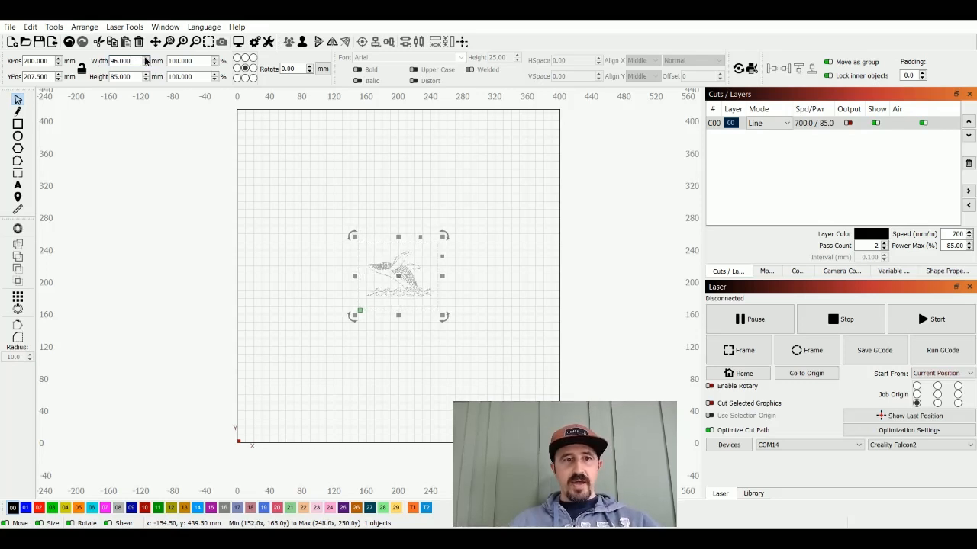
pyautogui.click(145, 59)
pyautogui.click(145, 59)
pyautogui.click(145, 58)
pyautogui.click(145, 59)
pyautogui.click(144, 59)
pyautogui.click(145, 59)
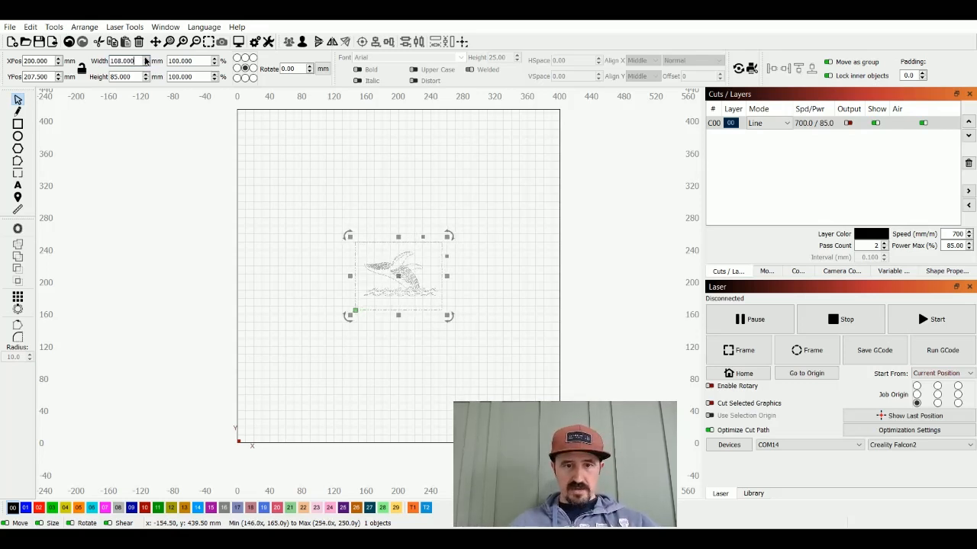
pyautogui.click(145, 58)
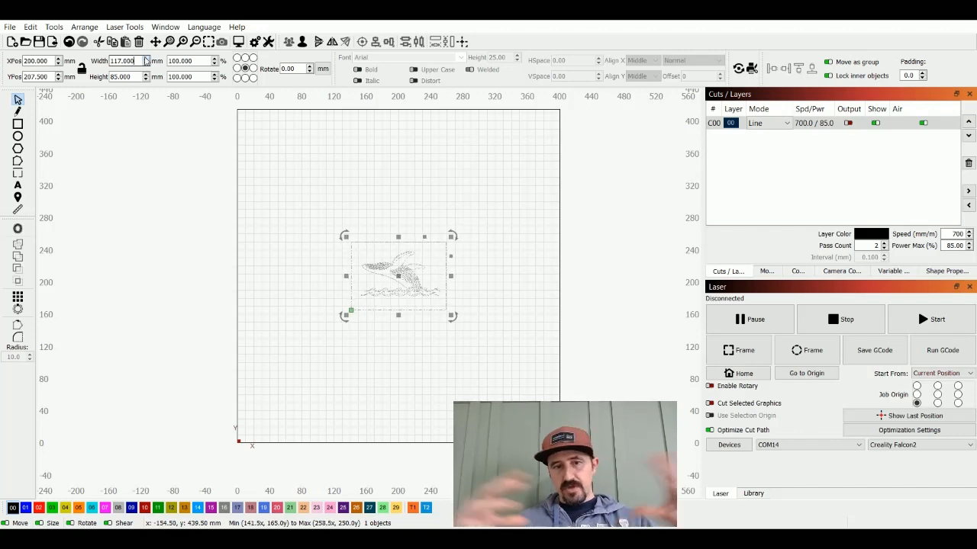
pyautogui.click(145, 59)
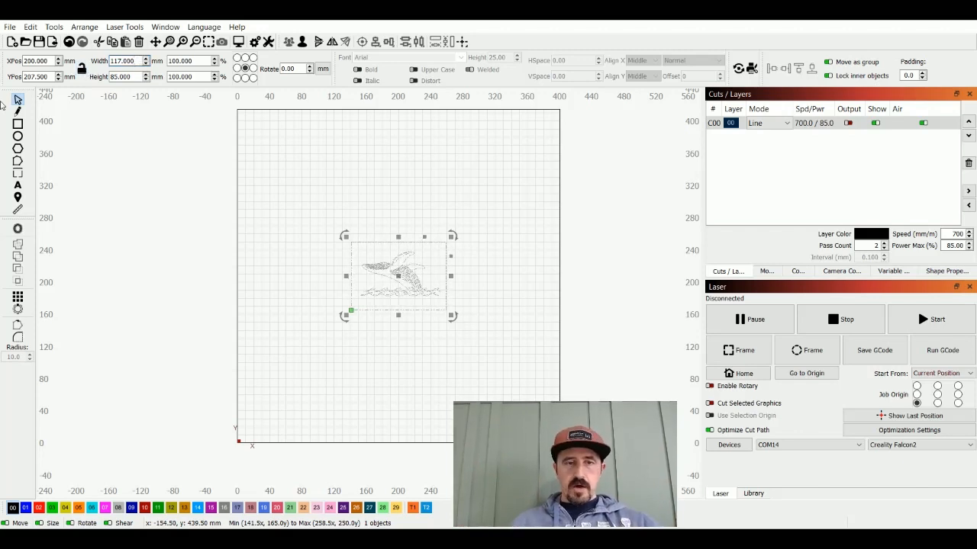
# Step: Set the whale design's width back to 85 mm and lock the aspect ratio again
pyautogui.press('BackSpace')
pyautogui.press('BackSpace')
pyautogui.press('BackSpace')
pyautogui.press('BackSpace')
pyautogui.press('BackSpace')
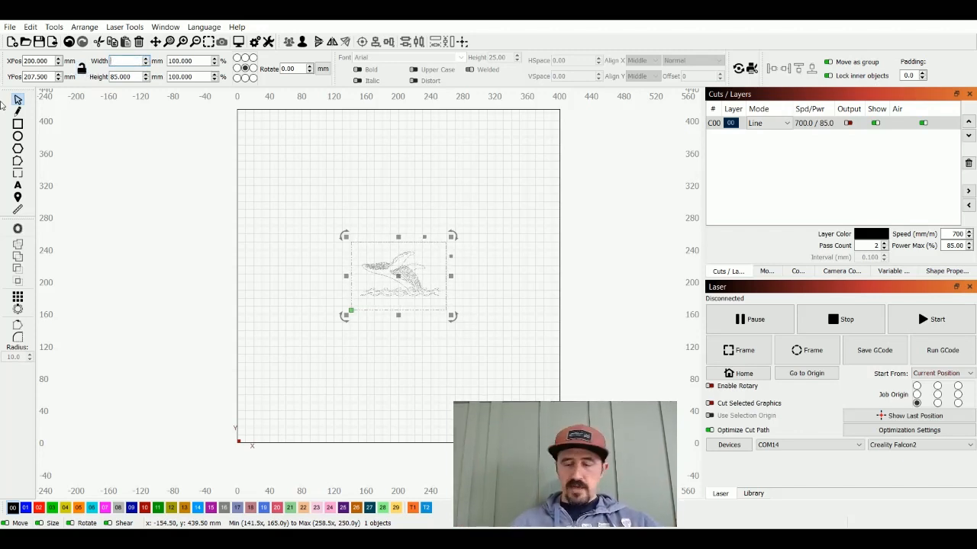
pyautogui.write('85')
pyautogui.press('Return')
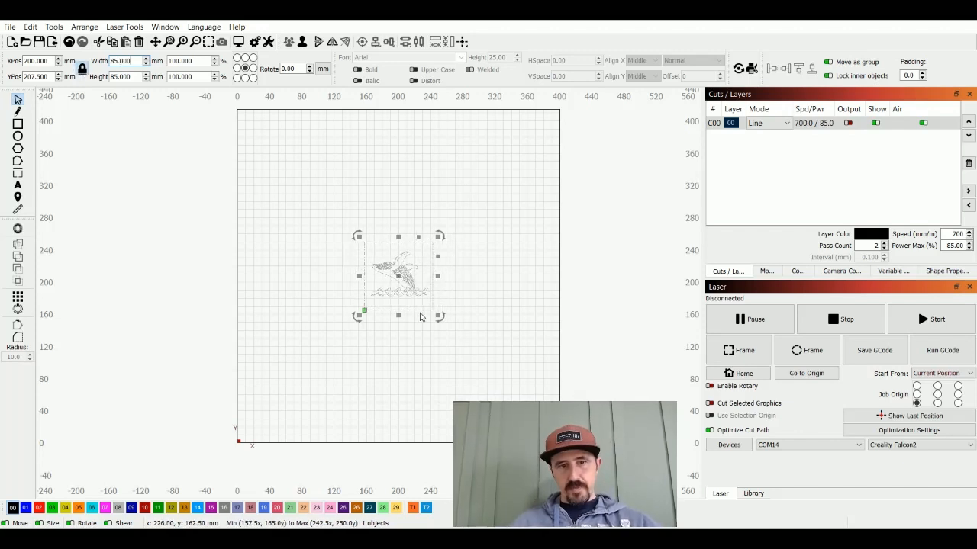
# Step: Move the whale design slightly down so its centre sits at about X 198.5, Y 195 mm
pyautogui.scroll(3, 421, 317)
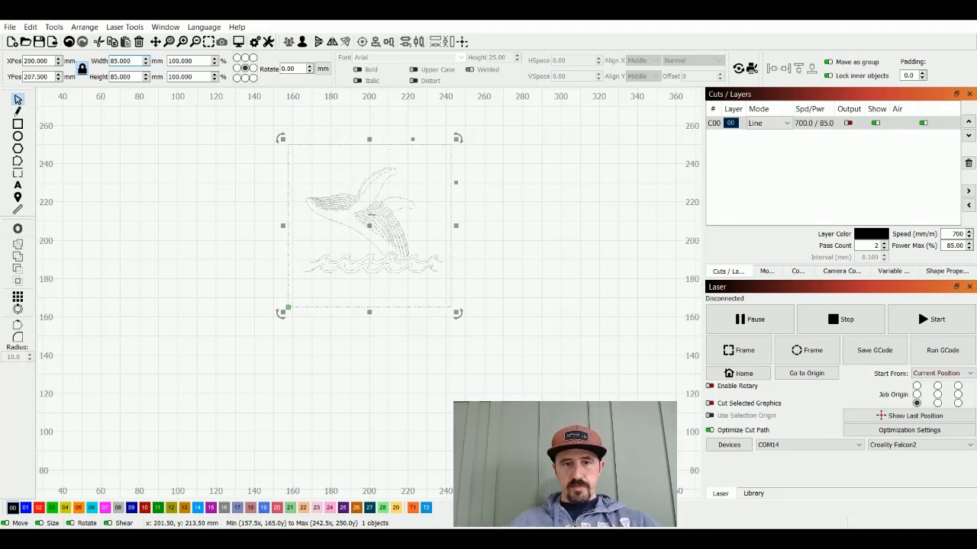
pyautogui.moveTo(369, 226); pyautogui.dragTo(366, 254)
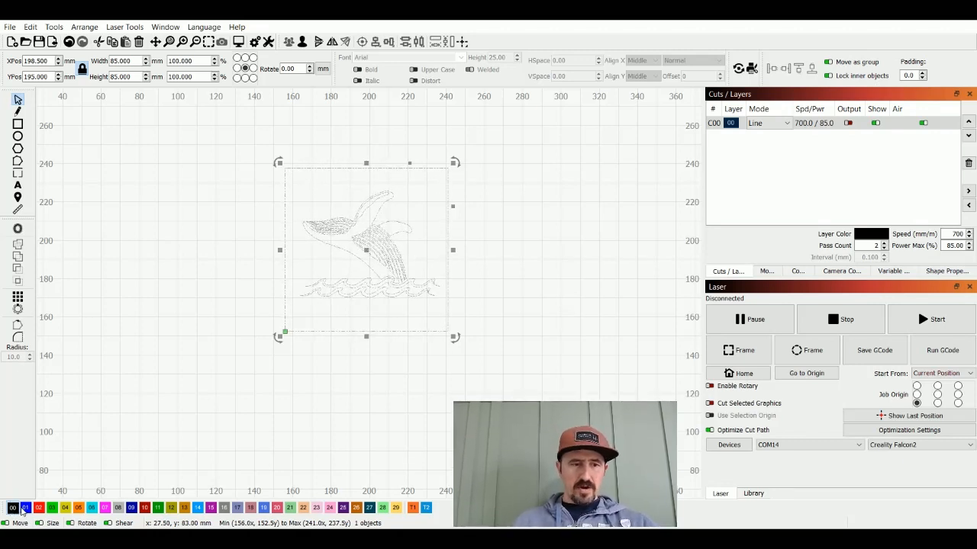
# Step: Try layer colours 01 through 05 on the whale design and return it to black layer 00
pyautogui.click(24, 509)
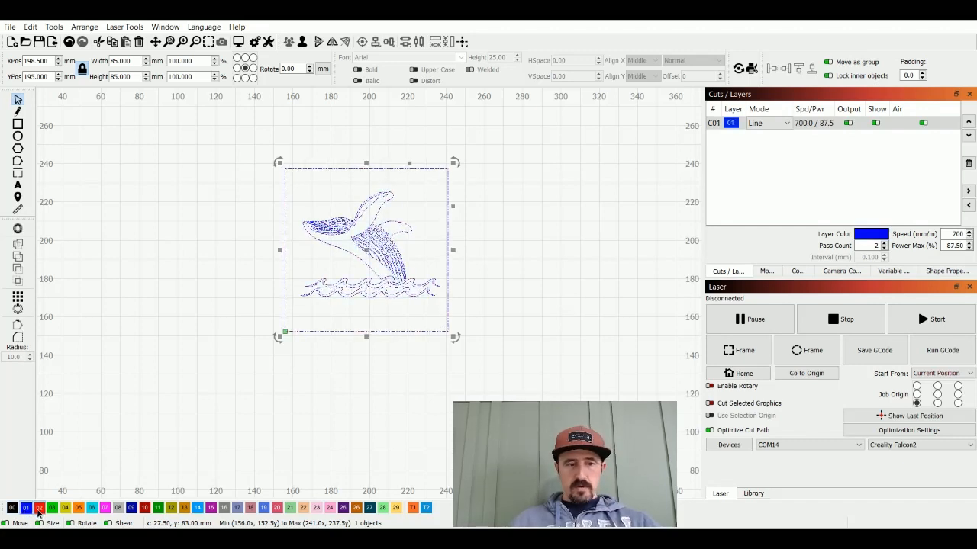
pyautogui.click(38, 508)
pyautogui.click(51, 509)
pyautogui.click(64, 508)
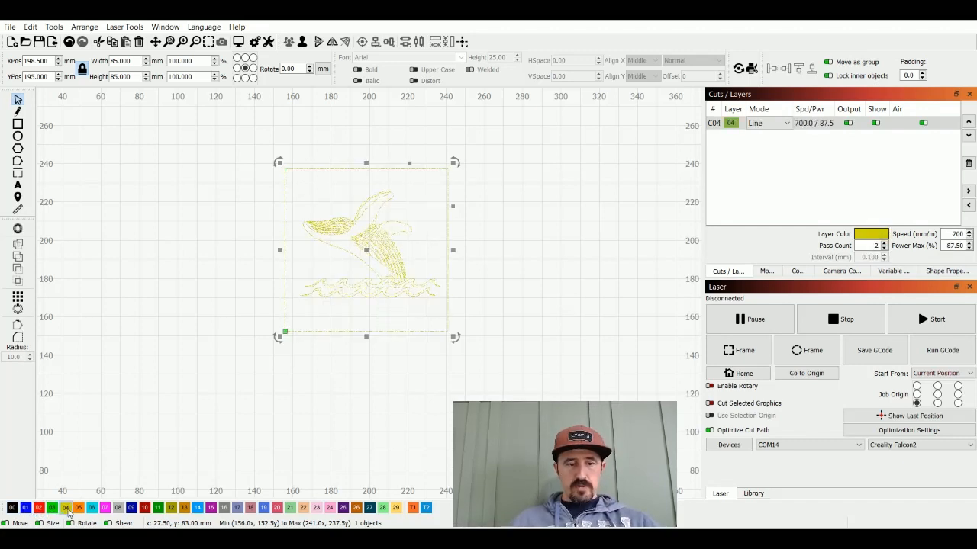
pyautogui.click(79, 508)
pyautogui.click(12, 508)
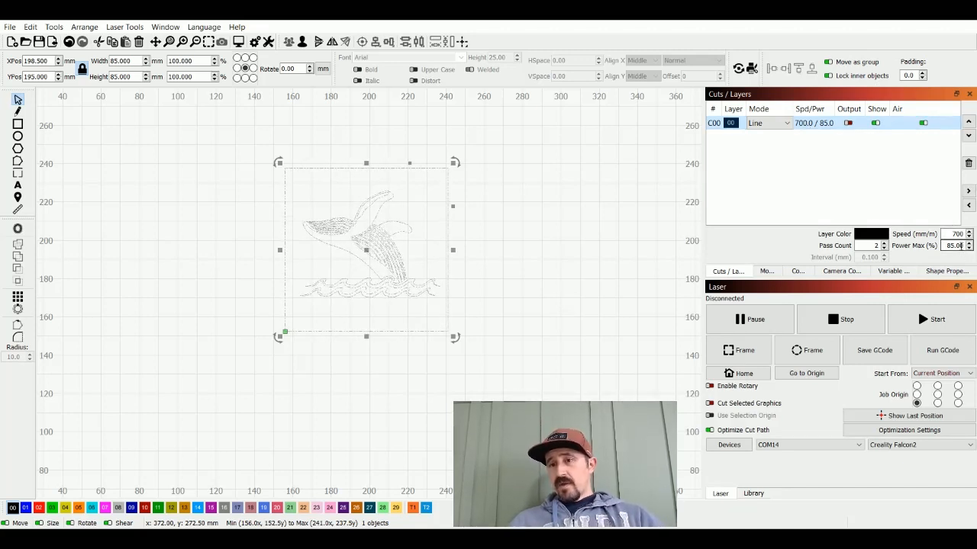
# Step: Set layer 00's maximum power to 30% and its speed to 8000 mm/min
pyautogui.click(958, 245)
pyautogui.doubleClick(958, 244)
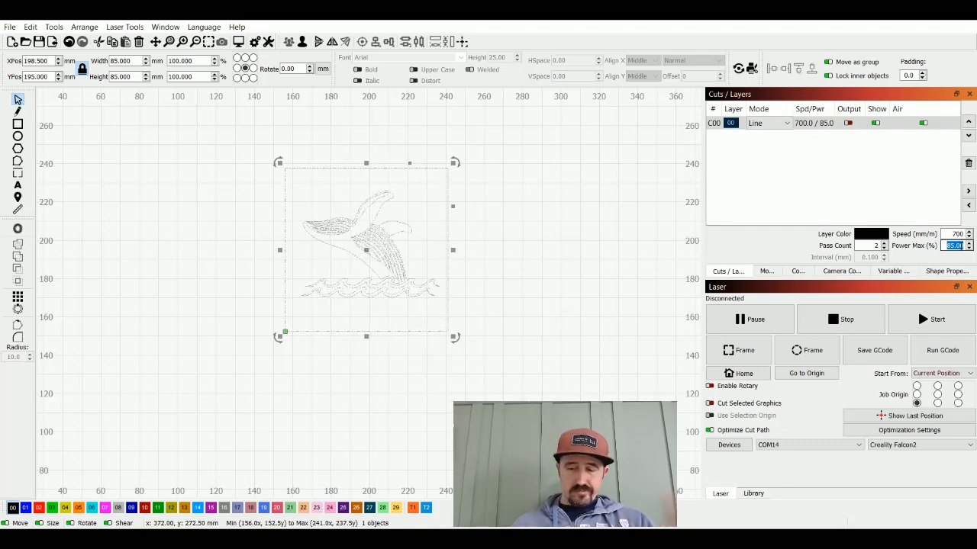
pyautogui.write('30')
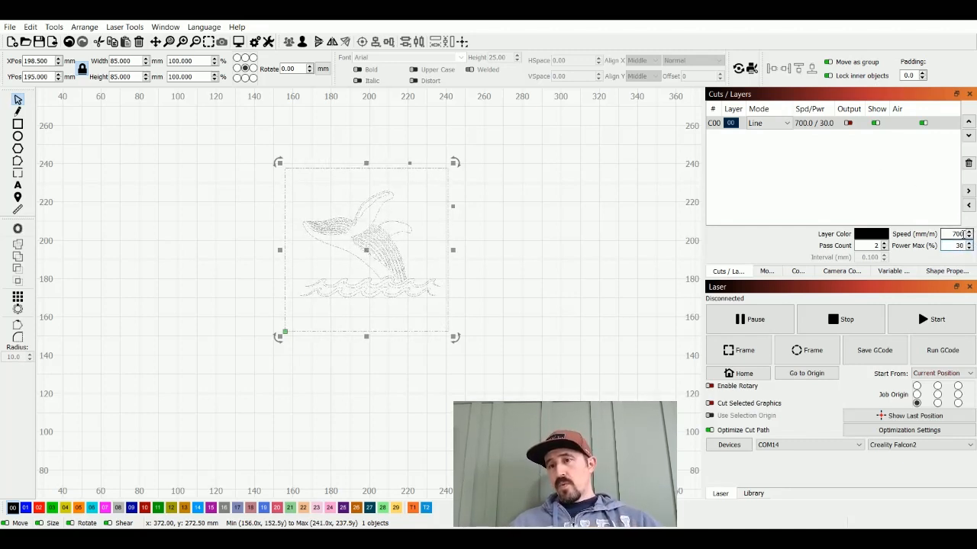
pyautogui.doubleClick(963, 234)
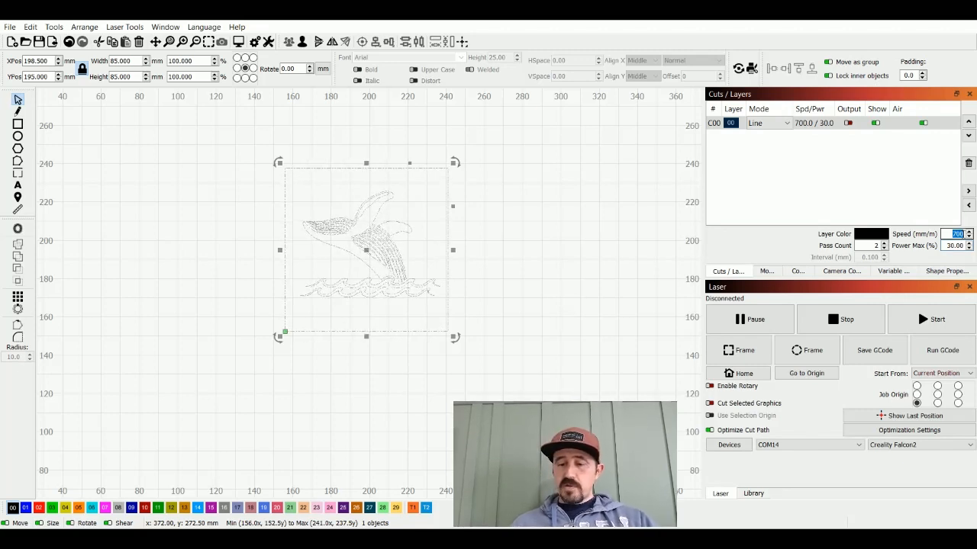
pyautogui.write('8000')
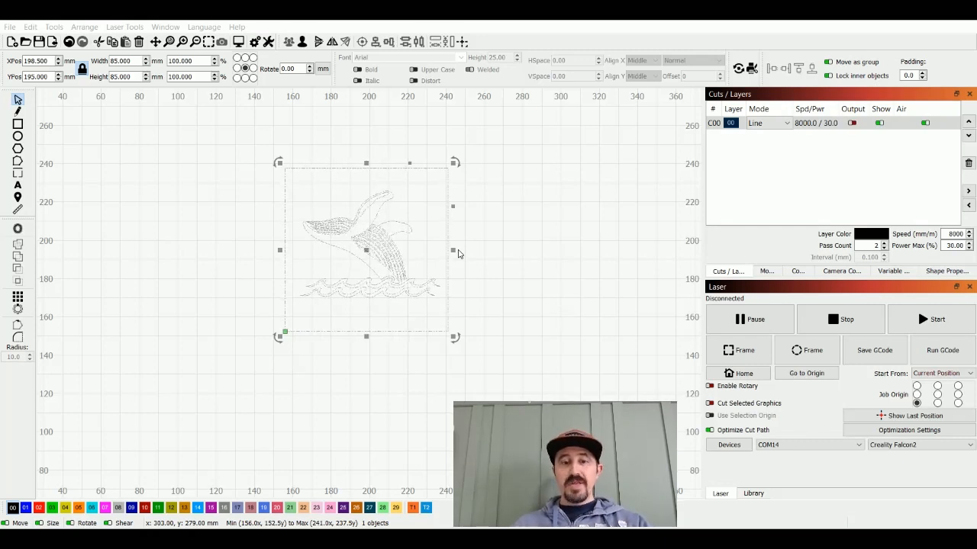
pyautogui.click(435, 264)
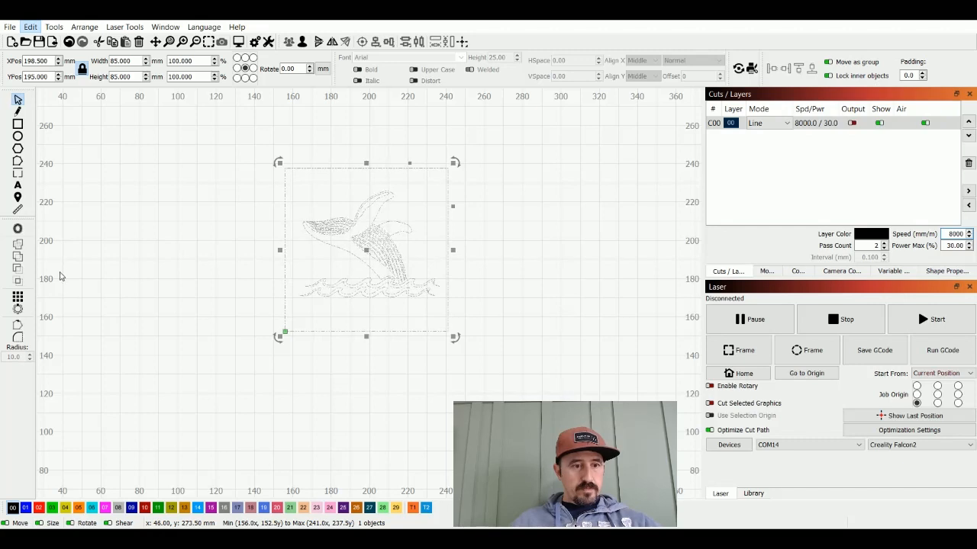
# Step: Ungroup the whale design and delete its outer square border
pyautogui.click(60, 355)
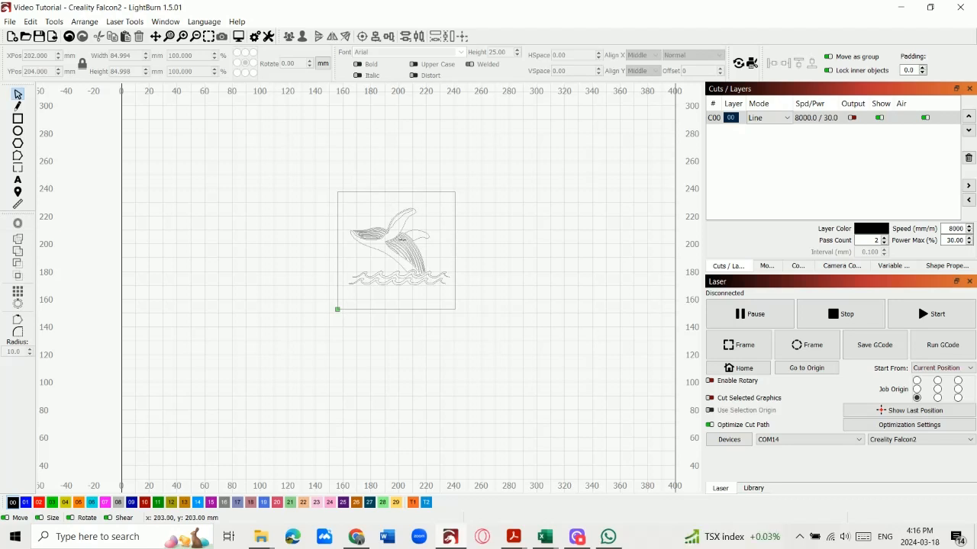
pyautogui.click(401, 241)
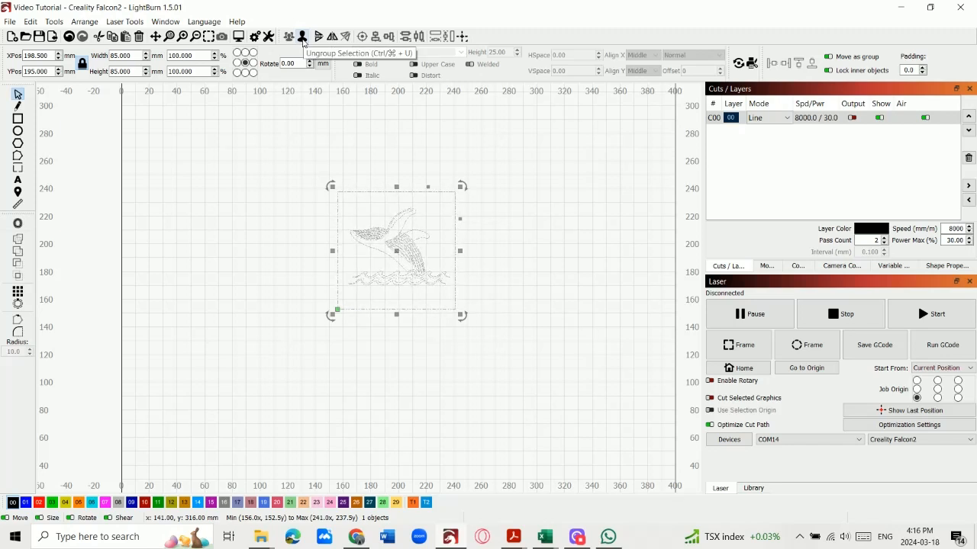
pyautogui.click(303, 38)
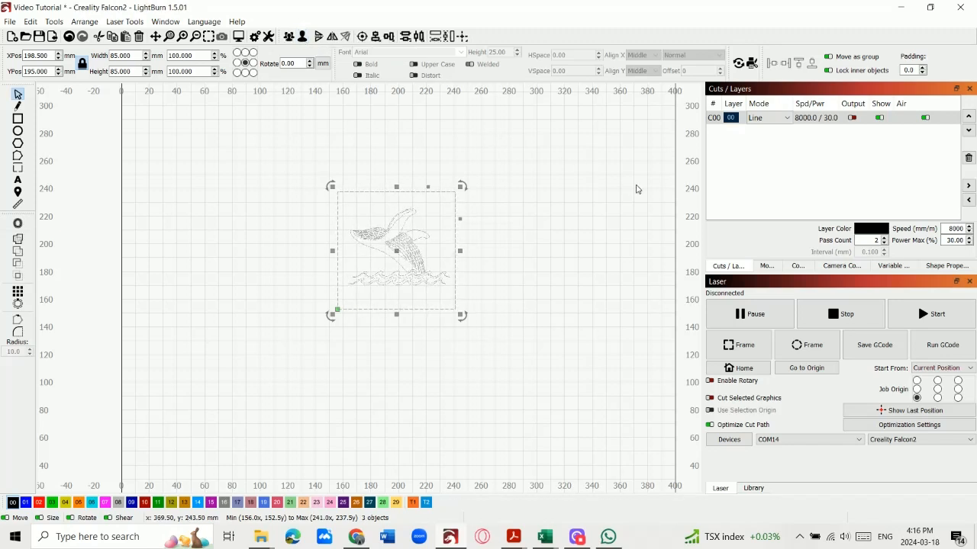
pyautogui.click(607, 211)
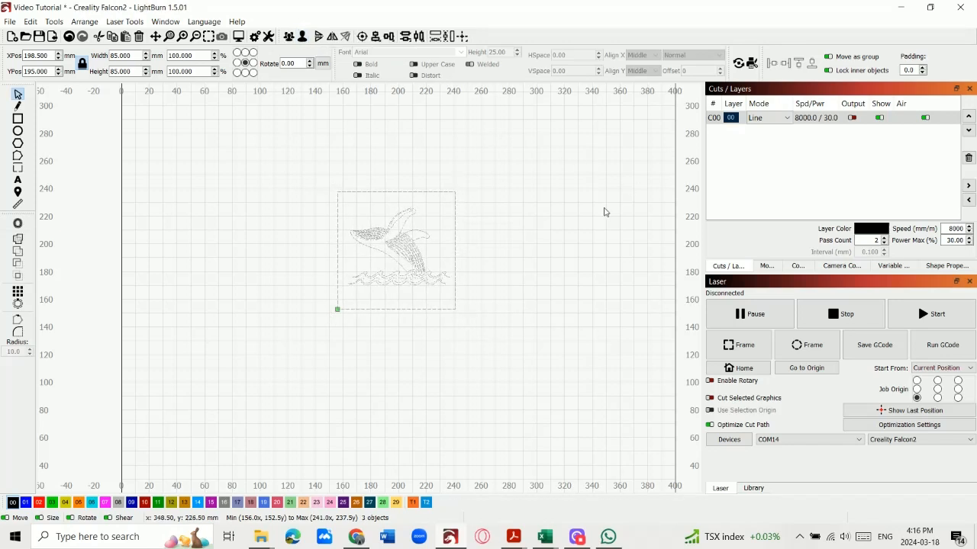
pyautogui.click(440, 192)
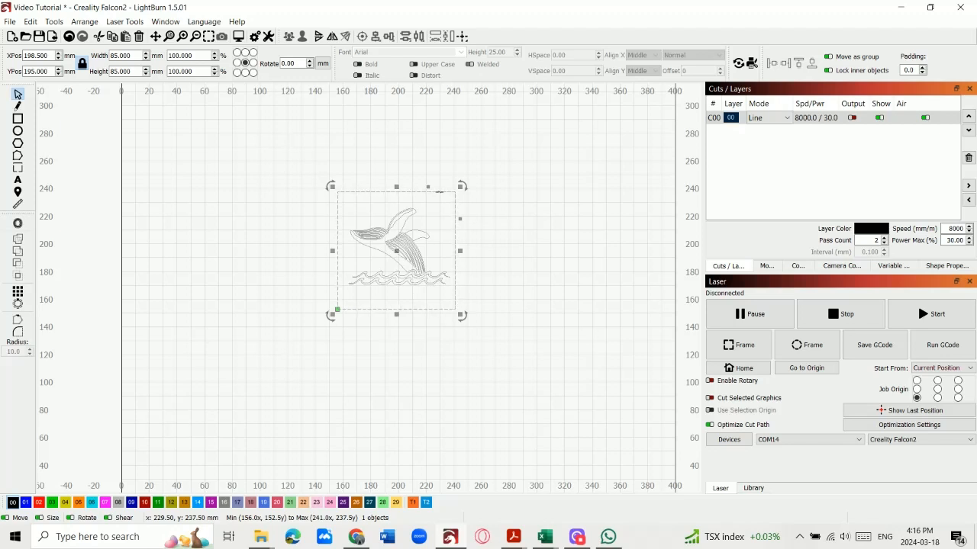
pyautogui.press('Delete')
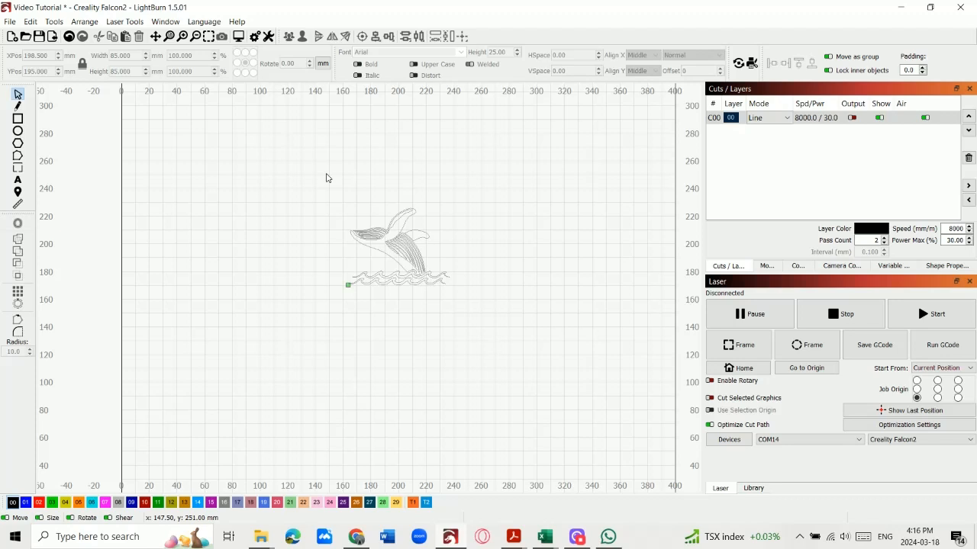
# Step: Group all the remaining whale and wave artwork into one object
pyautogui.moveTo(317, 186); pyautogui.dragTo(472, 328)
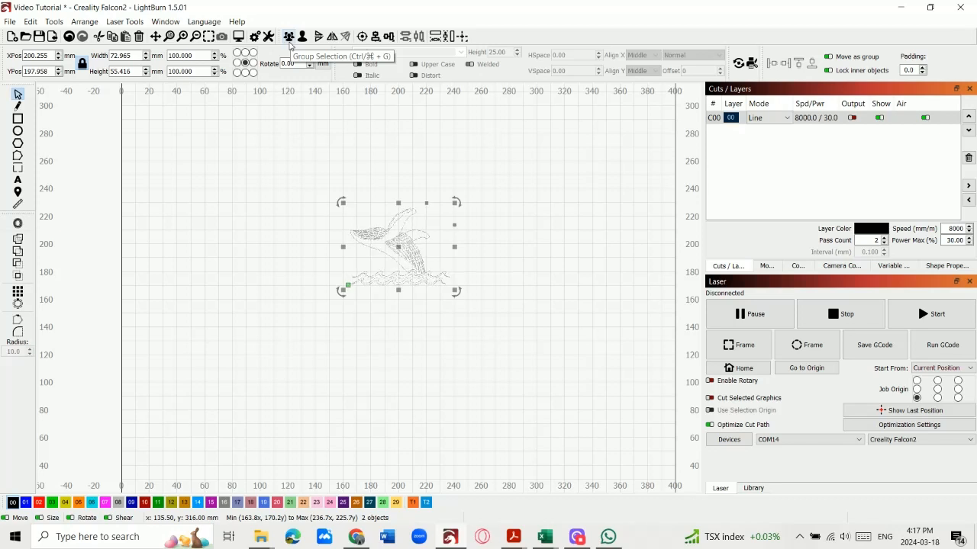
pyautogui.click(289, 38)
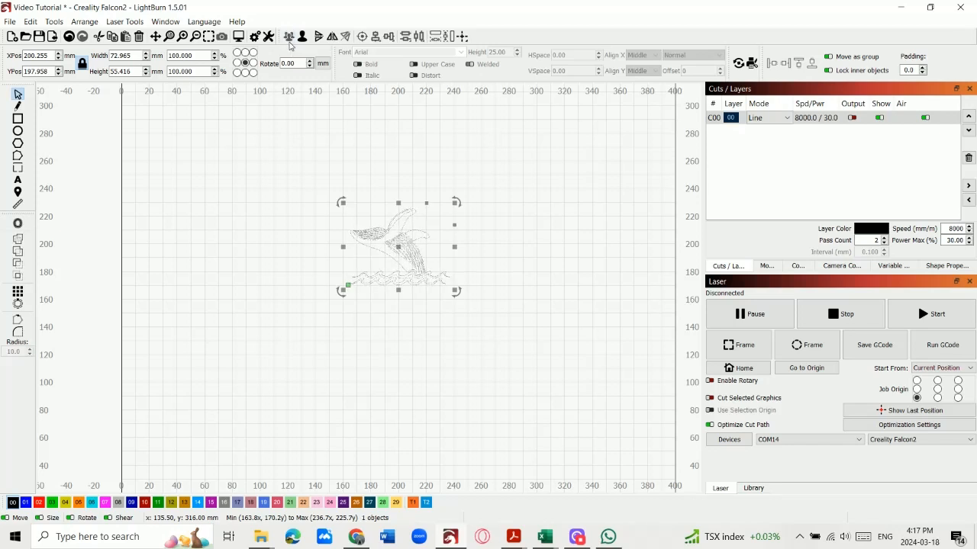
pyautogui.click(552, 241)
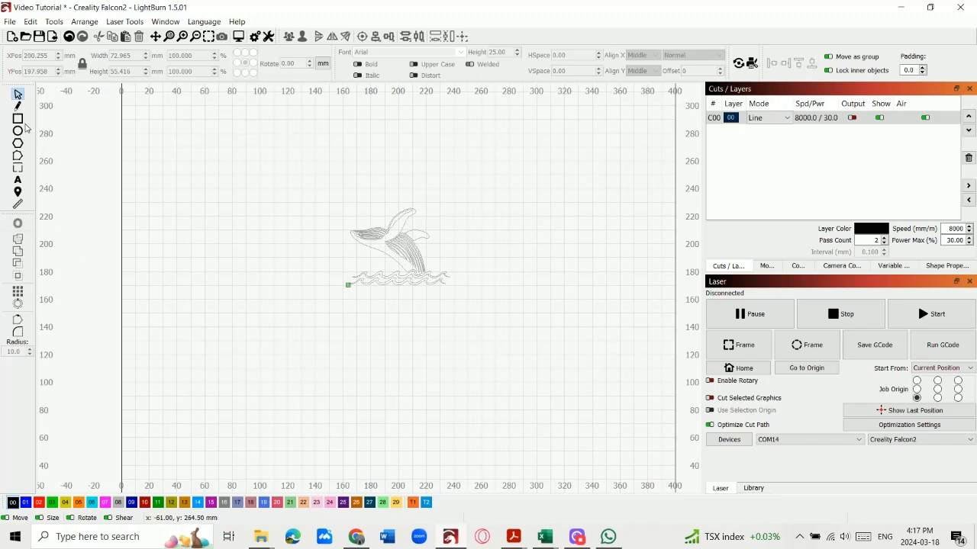
# Step: Draw a rectangle beside the whale, unlock its aspect ratio, and set both width and height to 100 mm
pyautogui.click(18, 120)
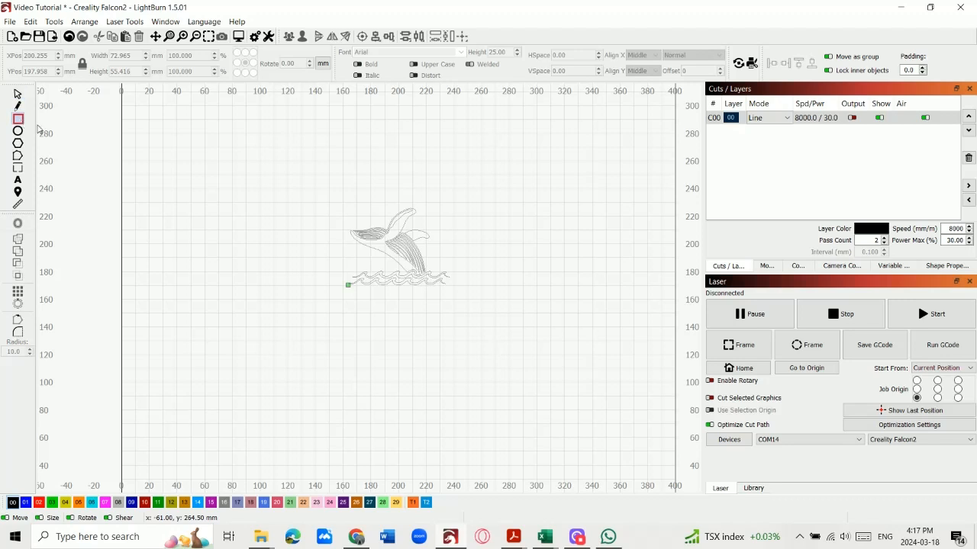
pyautogui.moveTo(225, 169); pyautogui.dragTo(338, 281)
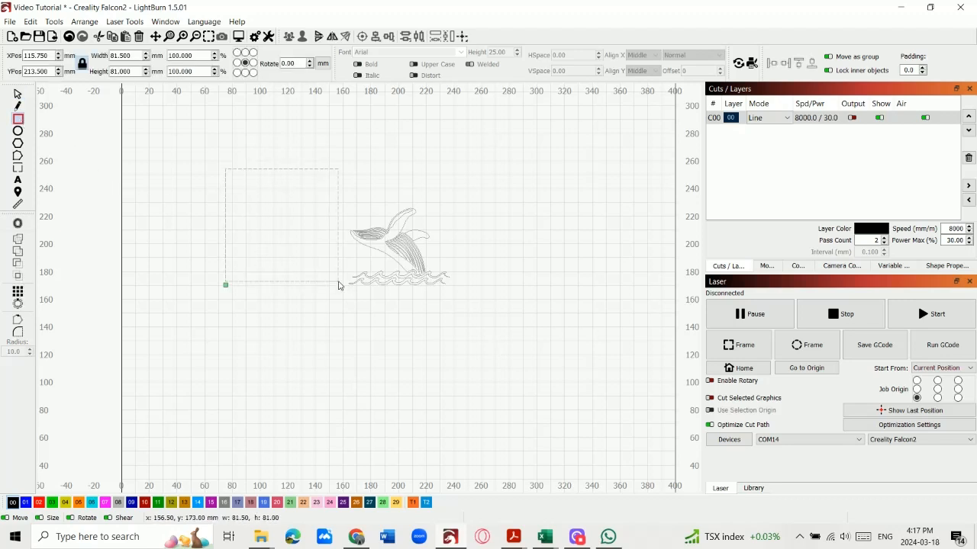
pyautogui.click(82, 64)
pyautogui.doubleClick(116, 55)
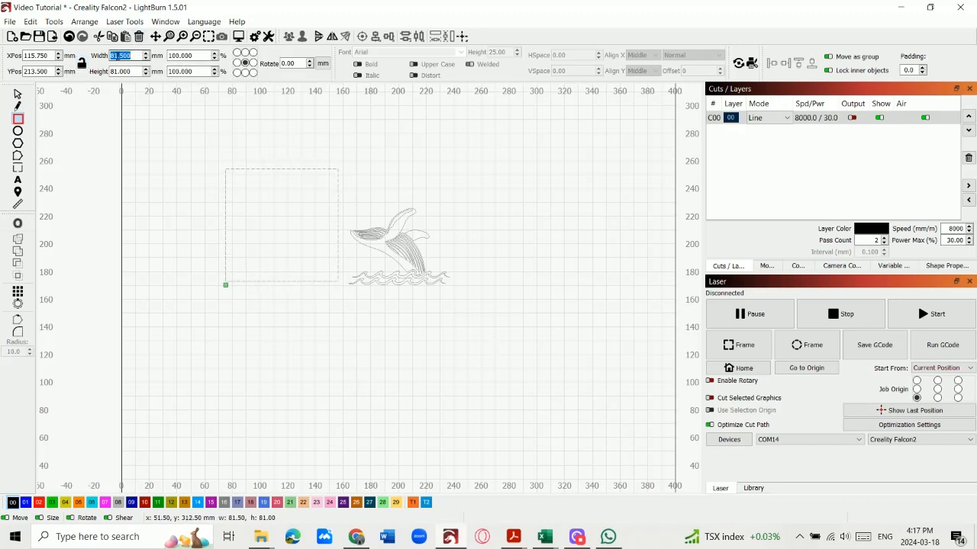
pyautogui.write('100')
pyautogui.click(119, 71)
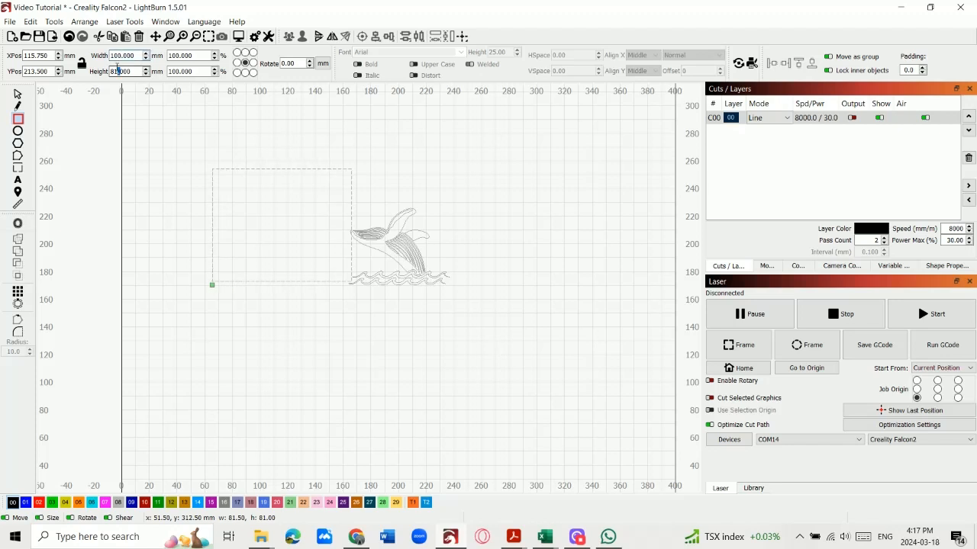
pyautogui.doubleClick(119, 71)
pyautogui.write('100')
pyautogui.press('Return')
# Step: Assign the 100 mm square to tool layer T1
pyautogui.click(18, 94)
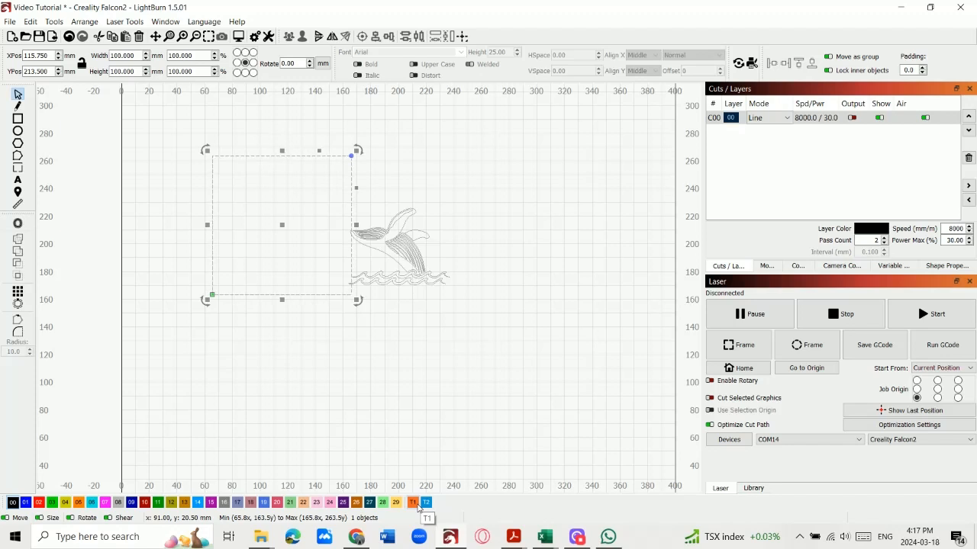
pyautogui.click(416, 503)
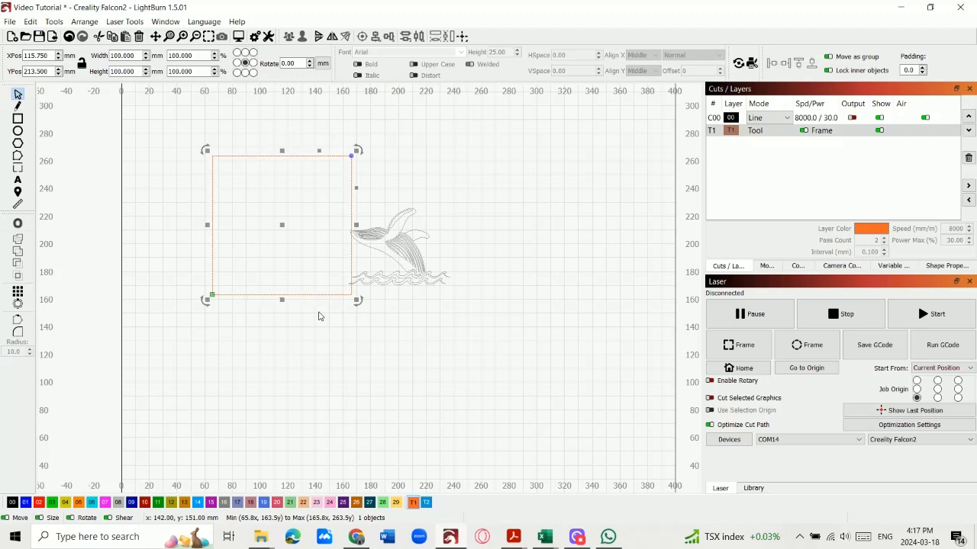
pyautogui.click(448, 335)
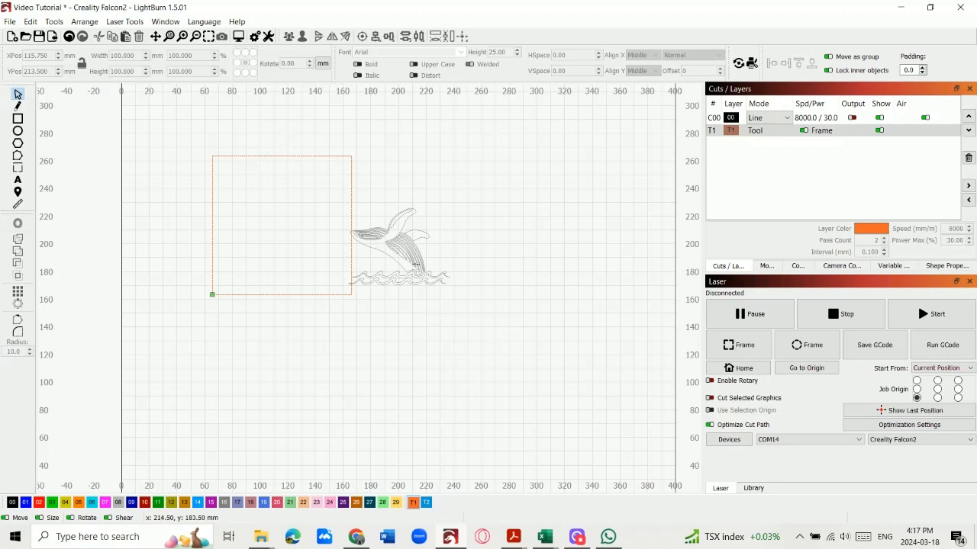
# Step: Move the whale group into the upper part of the square frame, with its centre at X 115.75, Y 227.5 mm
pyautogui.click(415, 264)
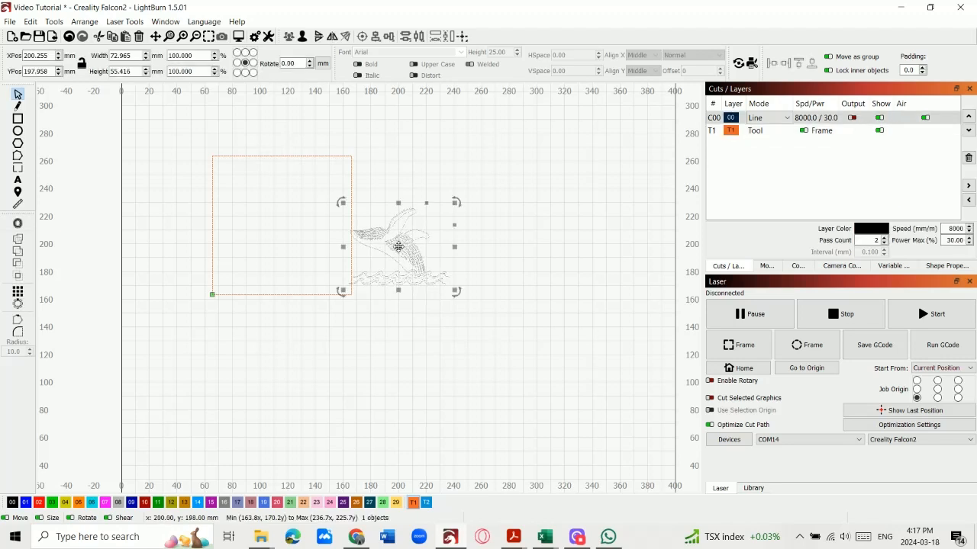
pyautogui.moveTo(398, 247); pyautogui.dragTo(281, 224)
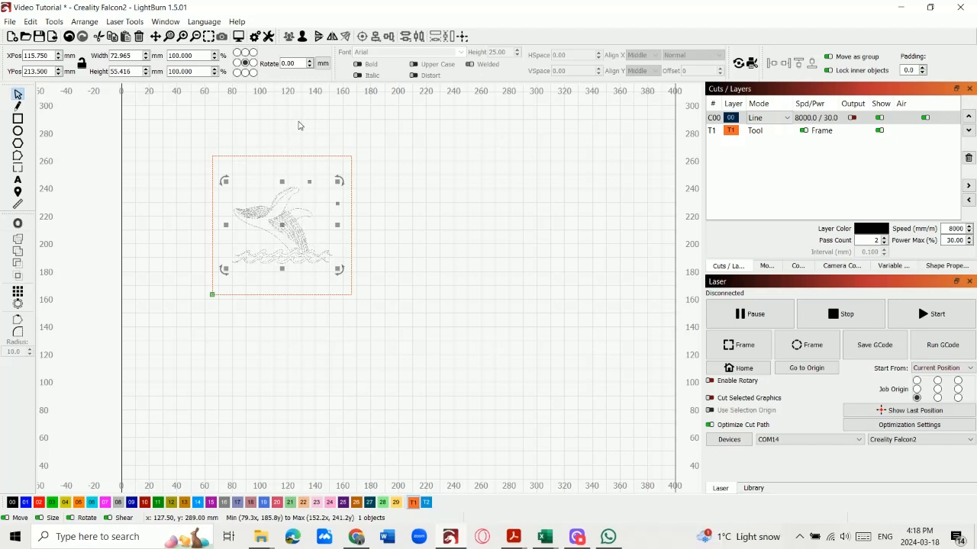
pyautogui.press('Up')
pyautogui.press('Up')
pyautogui.press('Up')
pyautogui.press('Up')
pyautogui.press('Up')
pyautogui.press('Up')
pyautogui.press('Up')
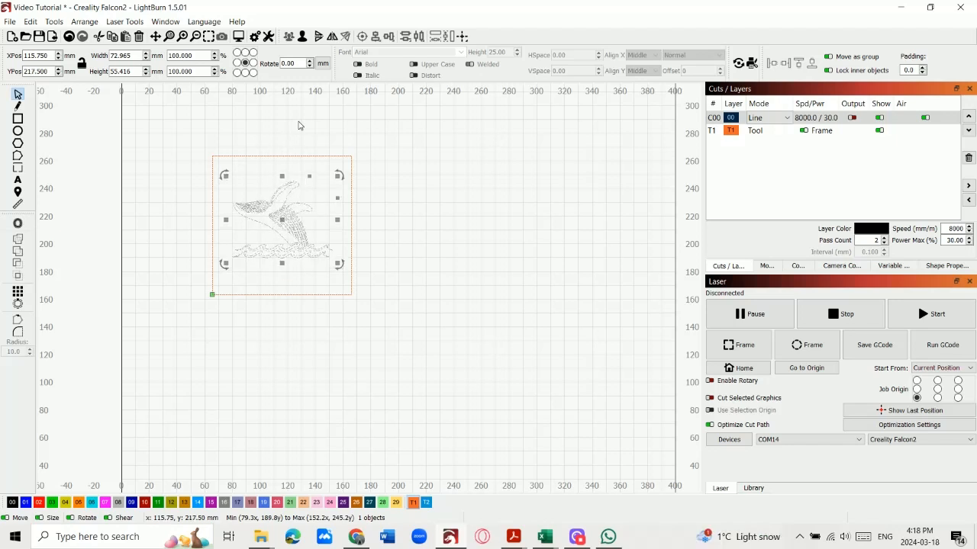
pyautogui.press('Up')
pyautogui.press('Up')
pyautogui.press('Up')
pyautogui.press('Up')
pyautogui.press('Up')
pyautogui.press('Up')
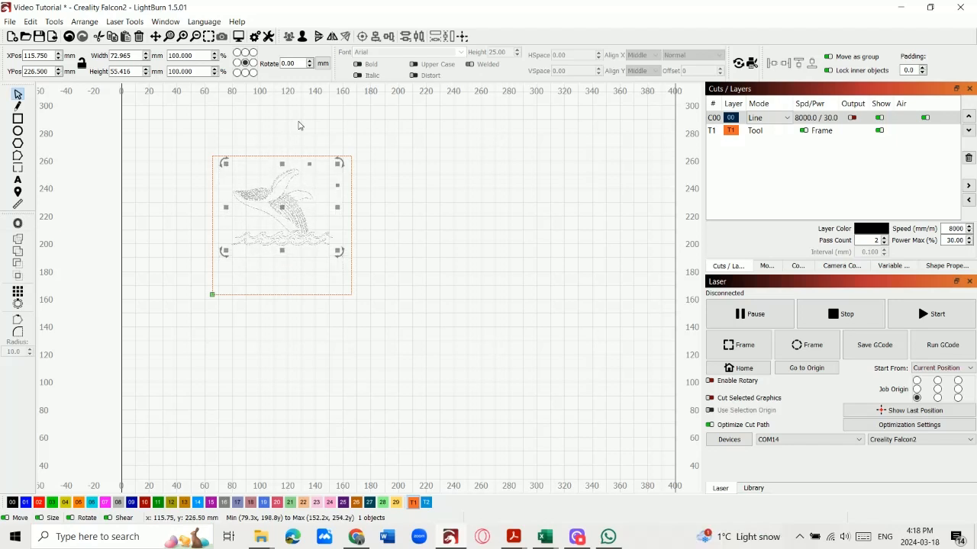
pyautogui.press('Up')
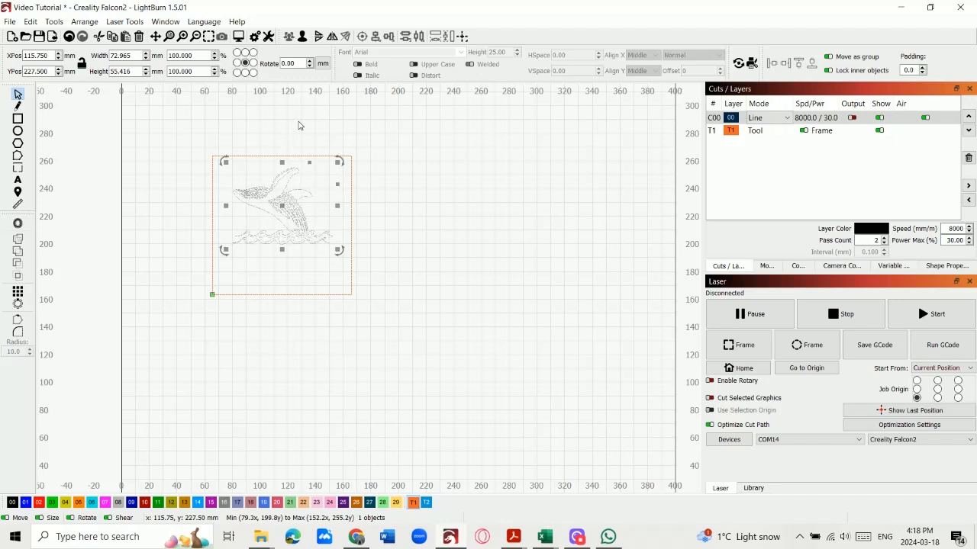
pyautogui.click(387, 238)
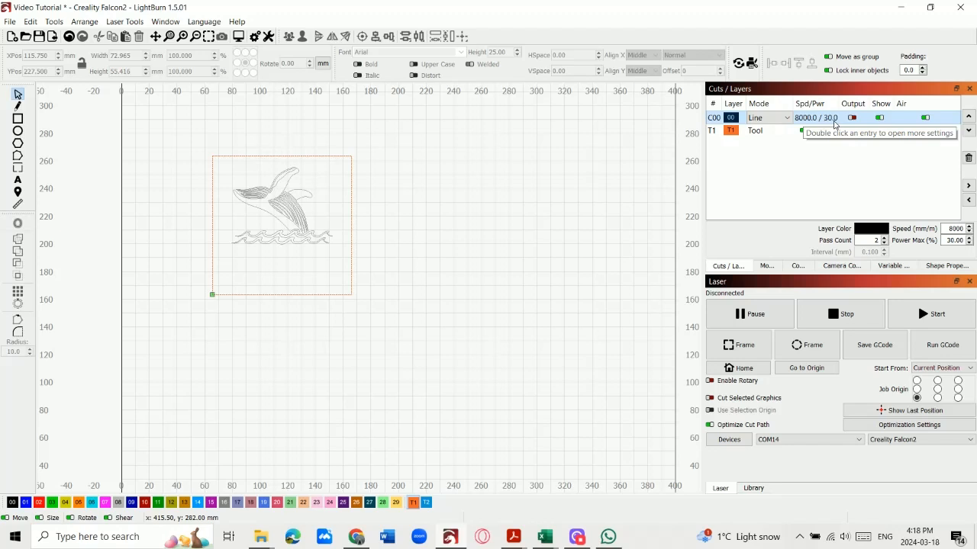
# Step: Enable output for layer 00 and change its mode from Line to Fill
pyautogui.click(853, 119)
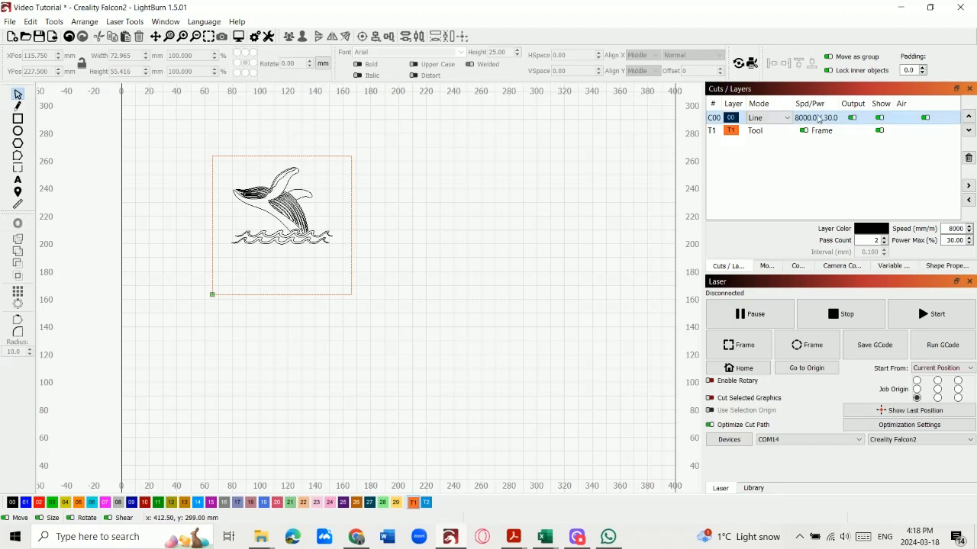
pyautogui.click(779, 119)
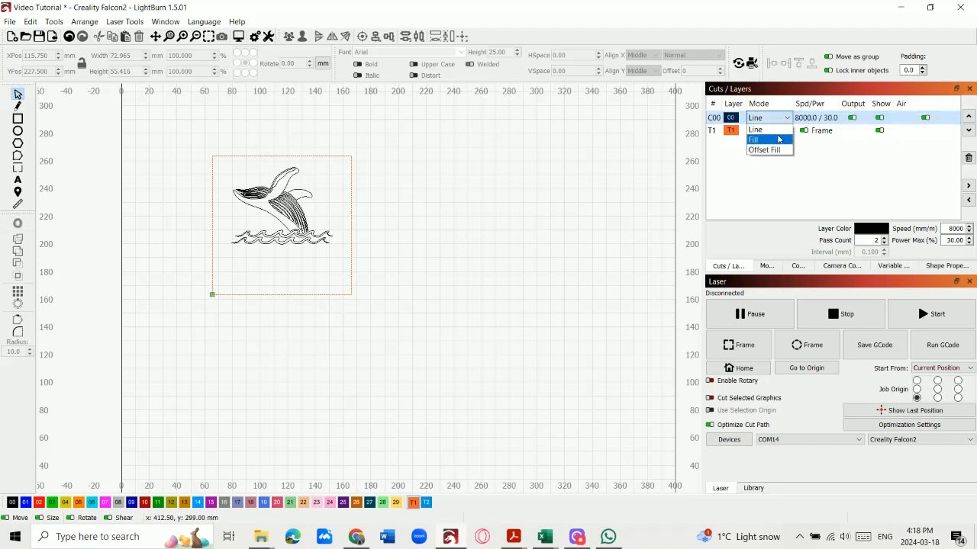
pyautogui.click(779, 137)
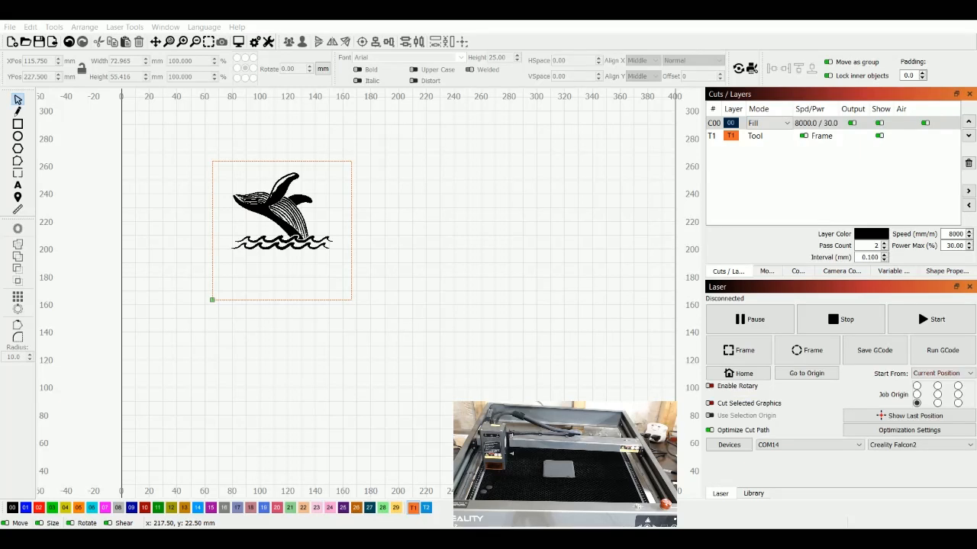
# Step: Open the laser movement controls and toggle the positioning beam at 1.25% power to line up the laser head with the workpiece
pyautogui.click(422, 534)
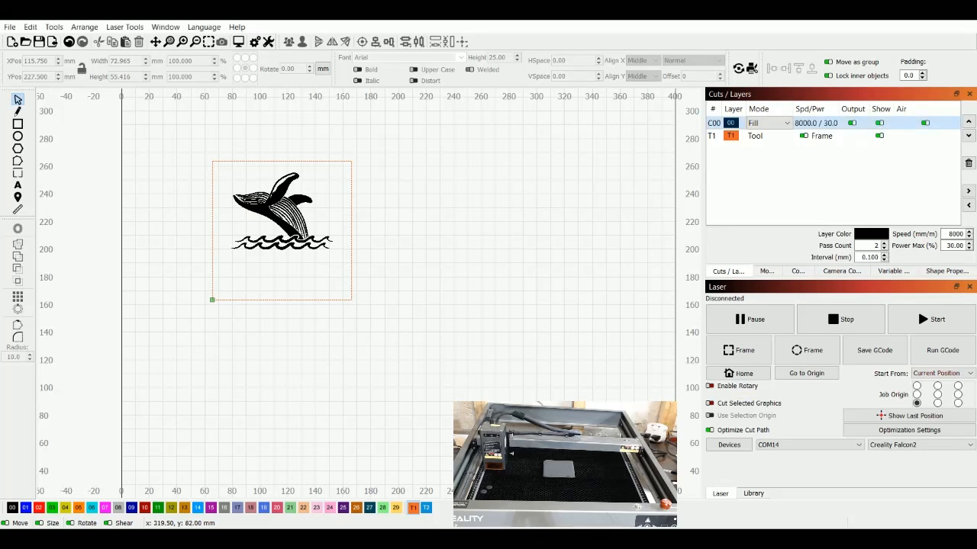
pyautogui.click(765, 273)
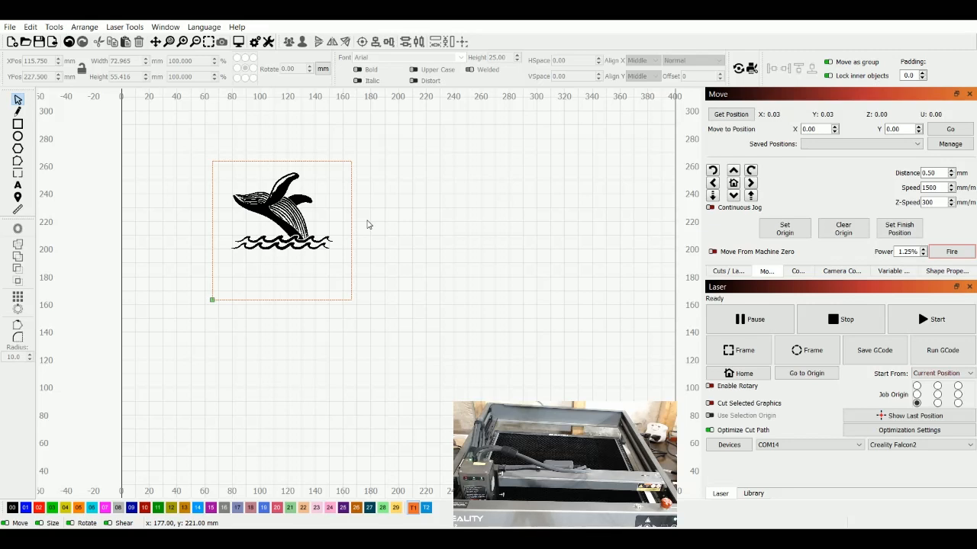
pyautogui.click(954, 252)
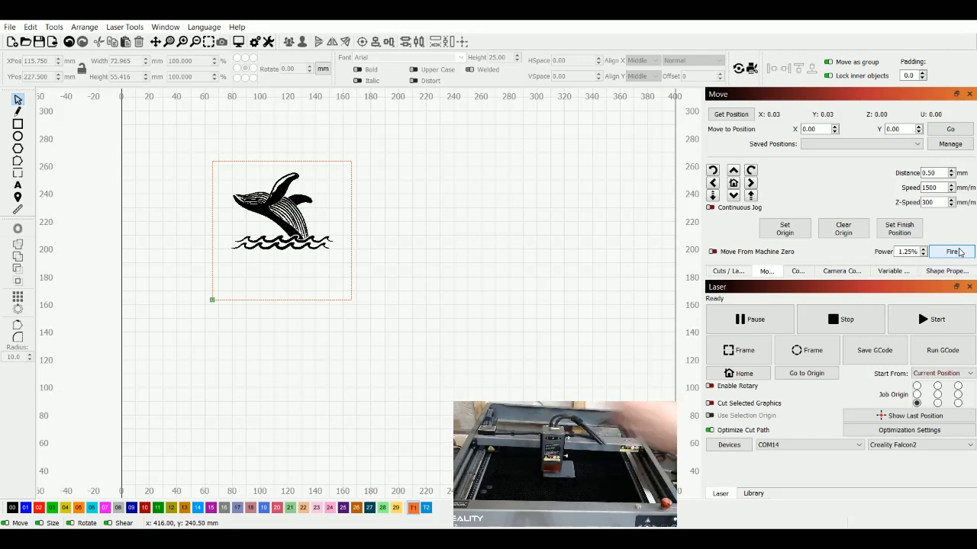
pyautogui.click(959, 252)
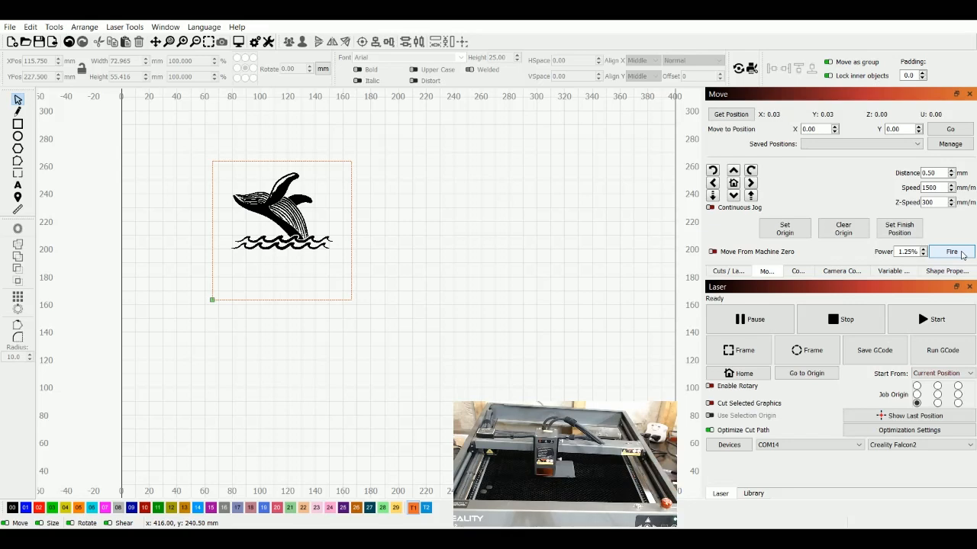
pyautogui.click(962, 255)
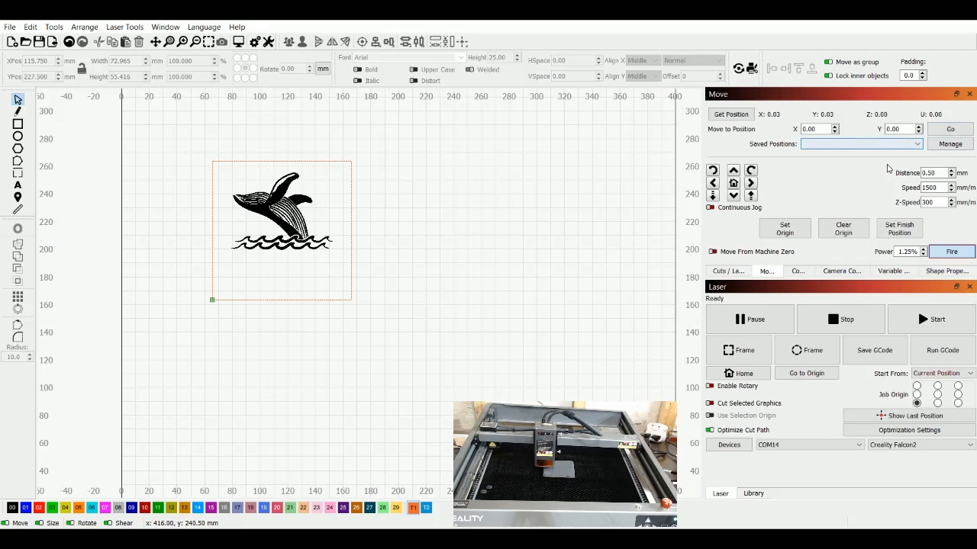
pyautogui.click(952, 250)
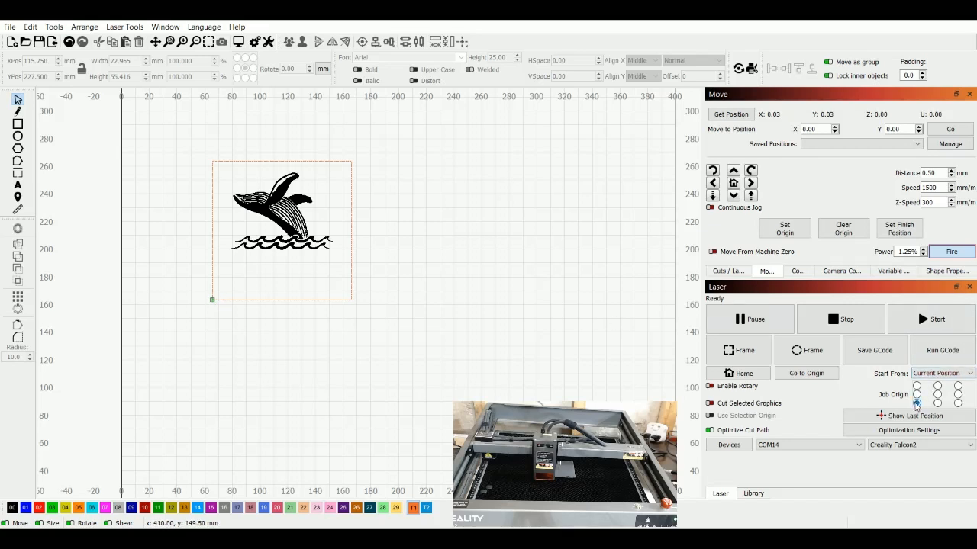
# Step: Try the centre, upper-right and upper-left job origins and return to the lower-left origin
pyautogui.click(938, 395)
pyautogui.click(958, 386)
pyautogui.click(916, 386)
pyautogui.click(916, 403)
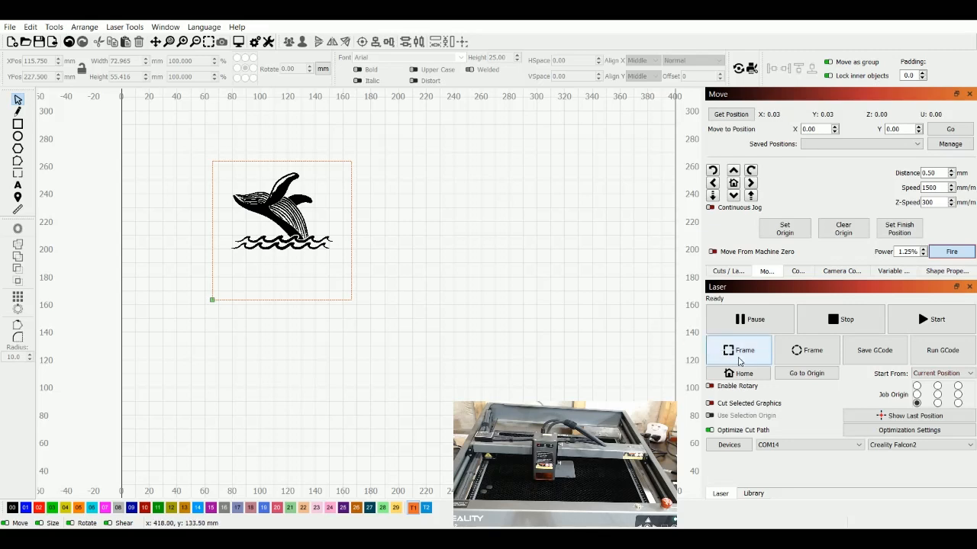
# Step: Run a rectangular framing pass to trace the job's bounds on the workpiece
pyautogui.click(738, 362)
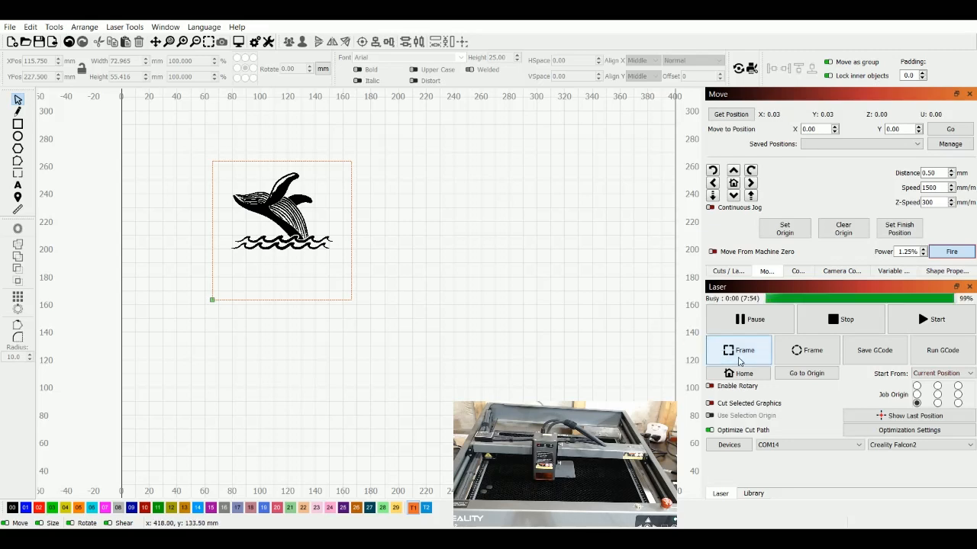
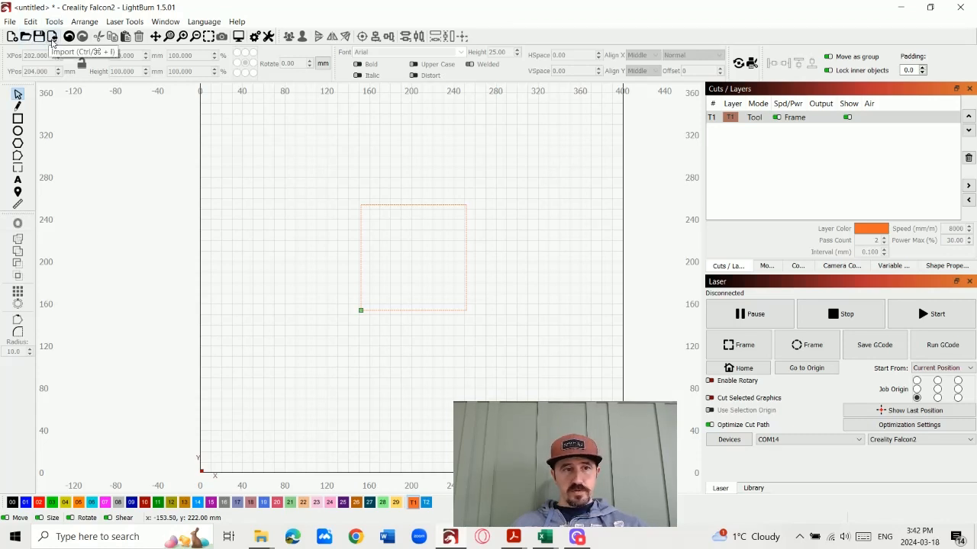
# Step: Import the Blackhawks Logo 2 image from the Business folder into the project
pyautogui.click(53, 38)
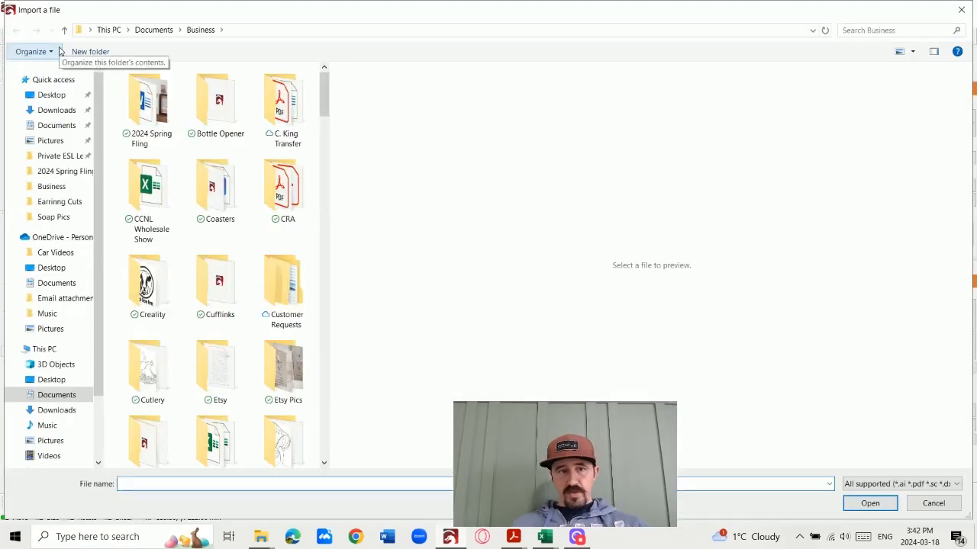
pyautogui.moveTo(323, 106); pyautogui.dragTo(332, 204)
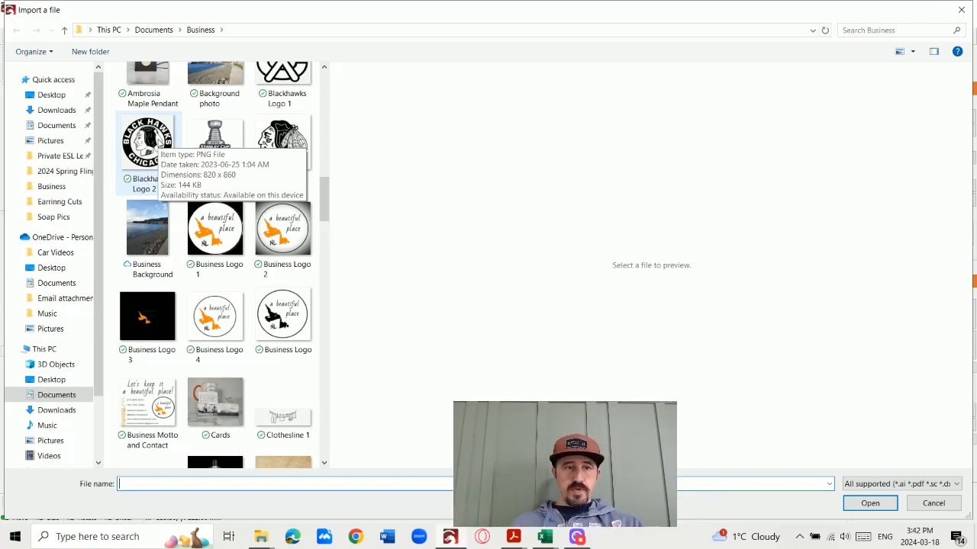
pyautogui.click(158, 144)
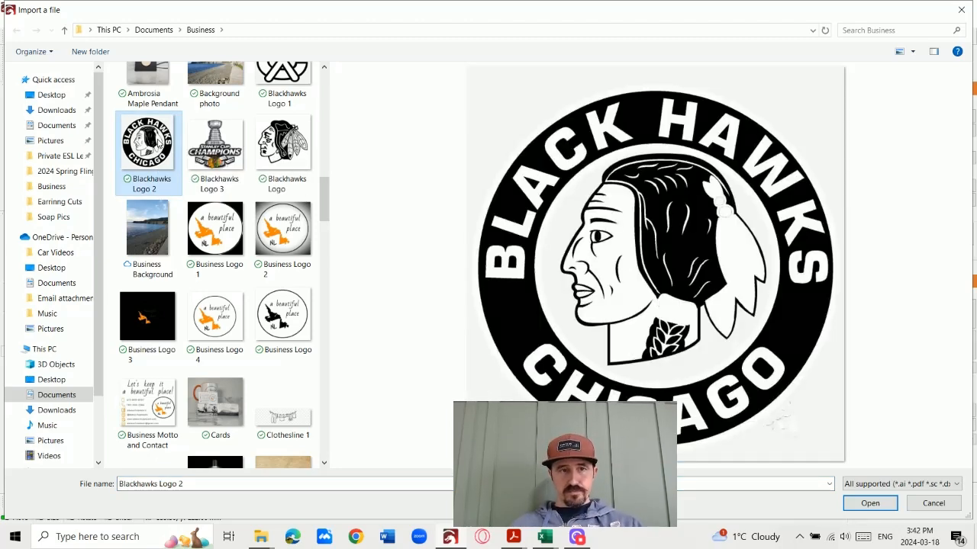
pyautogui.doubleClick(158, 143)
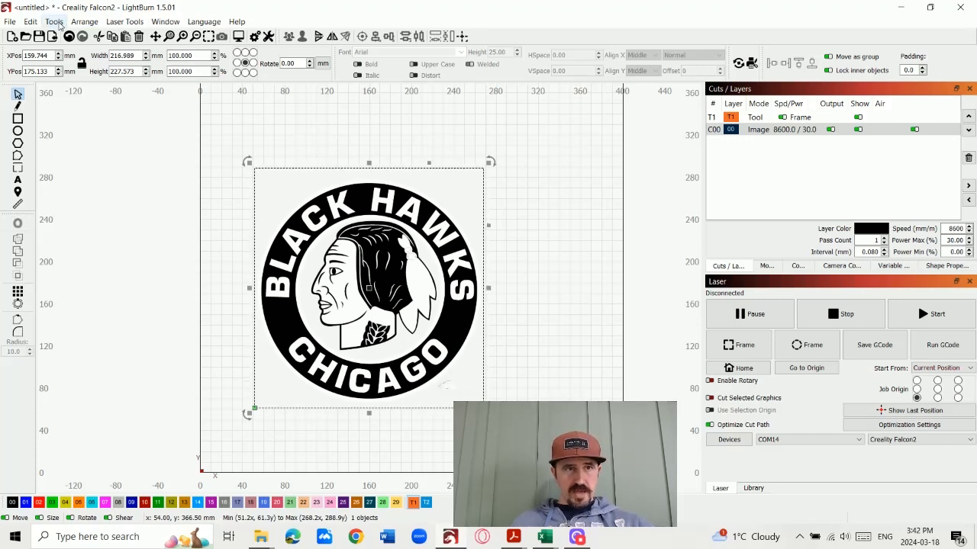
# Step: Trace the imported logo with a cutoff of 0 and threshold of 128, and delete the source image
pyautogui.click(55, 22)
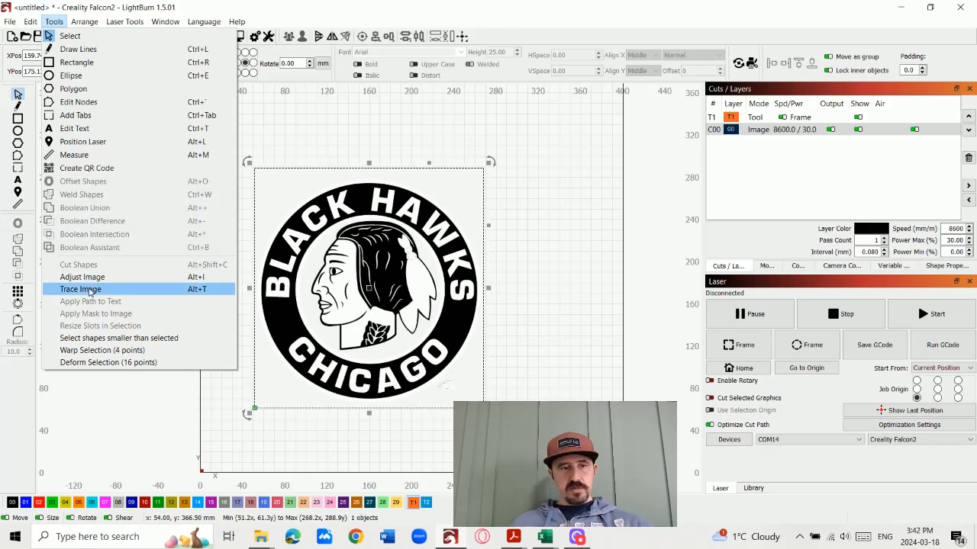
pyautogui.click(89, 290)
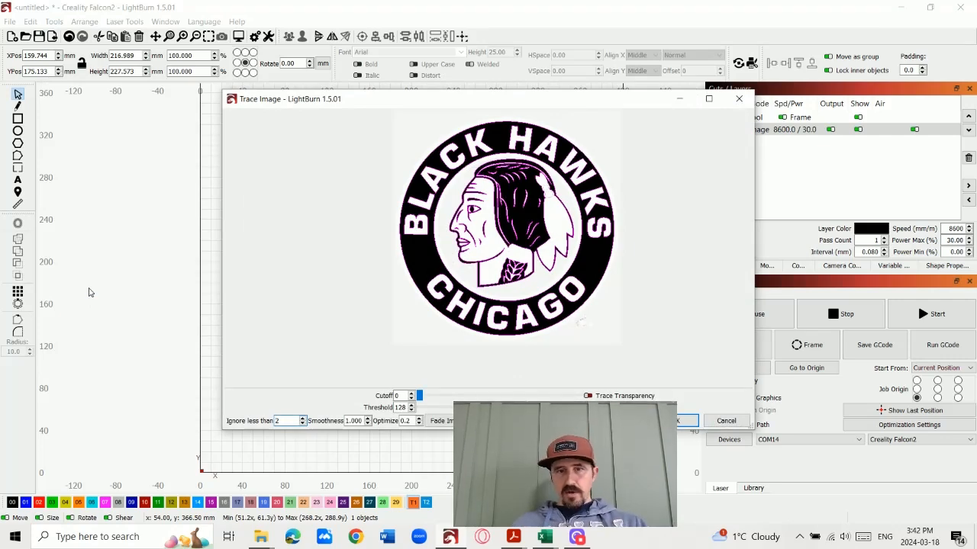
pyautogui.scroll(3, 467, 239)
pyautogui.scroll(2, 467, 239)
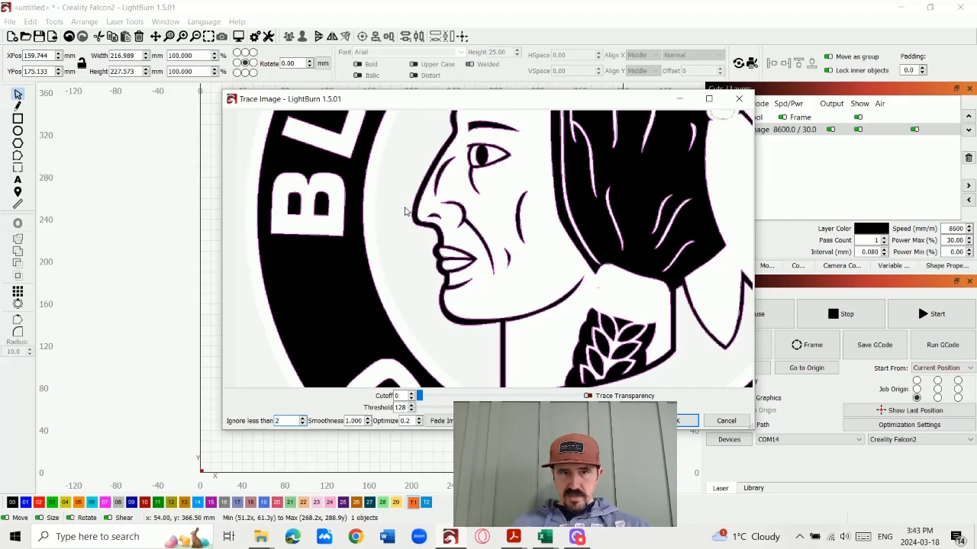
pyautogui.scroll(-5, 366, 179)
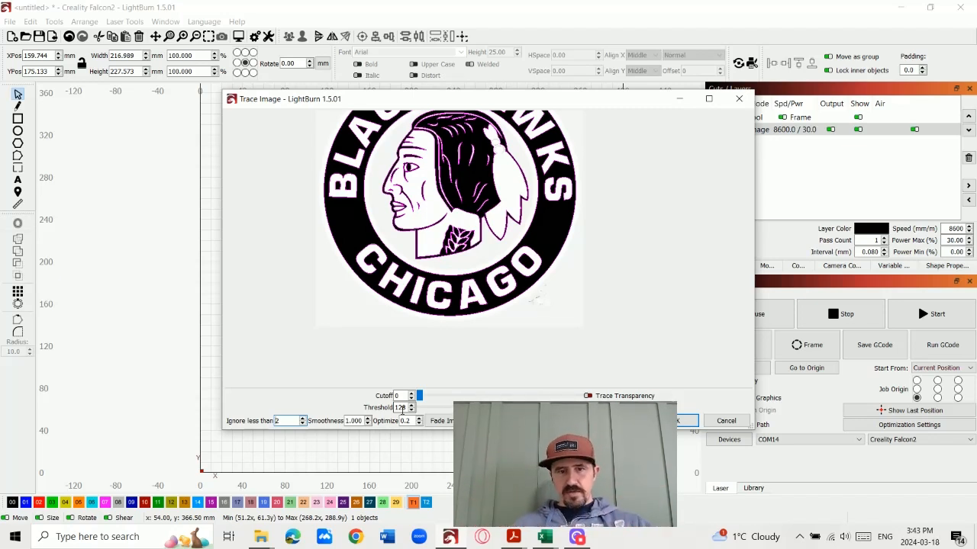
pyautogui.click(676, 421)
pyautogui.press('Delete')
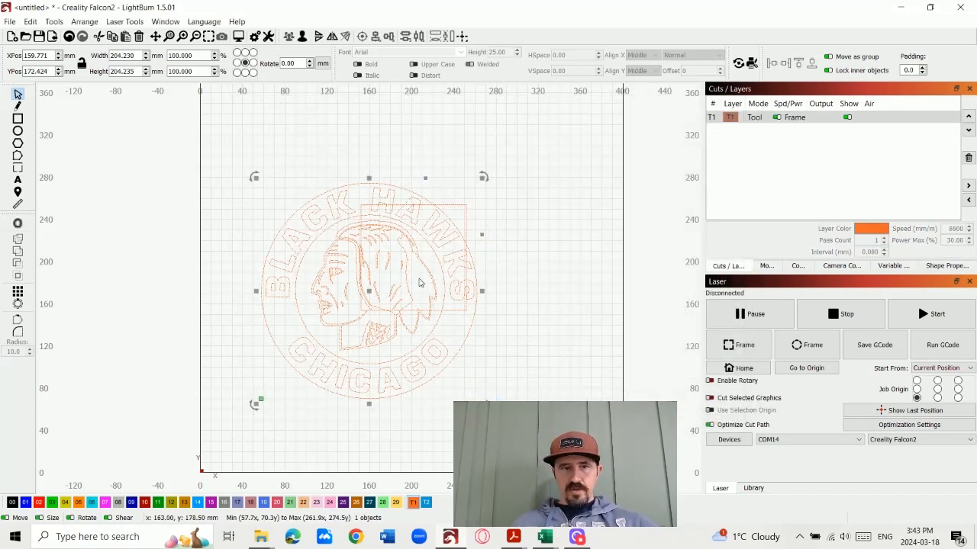
# Step: Move the traced logo off the square frame and back over it, and assign the logo to layer 00
pyautogui.moveTo(370, 286)
pyautogui.mouseDown()
pyautogui.moveTo(325, 294)
pyautogui.moveTo(251, 275)
pyautogui.moveTo(124, 267)
pyautogui.mouseUp()
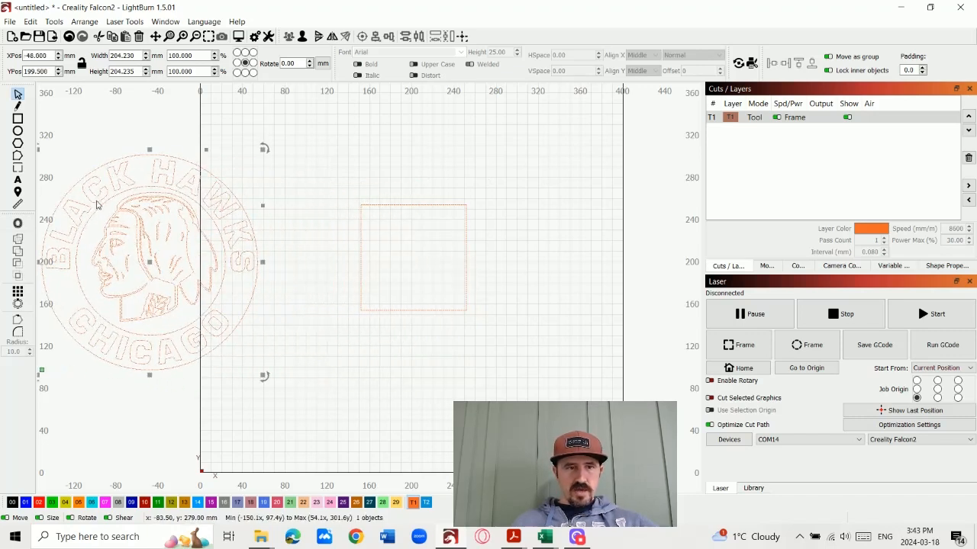
pyautogui.moveTo(149, 261); pyautogui.dragTo(408, 257)
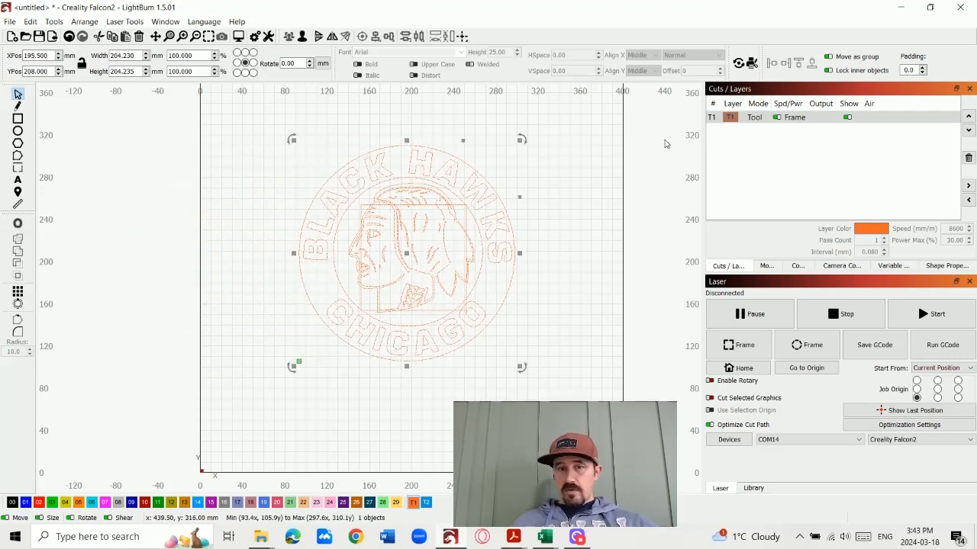
pyautogui.click(10, 503)
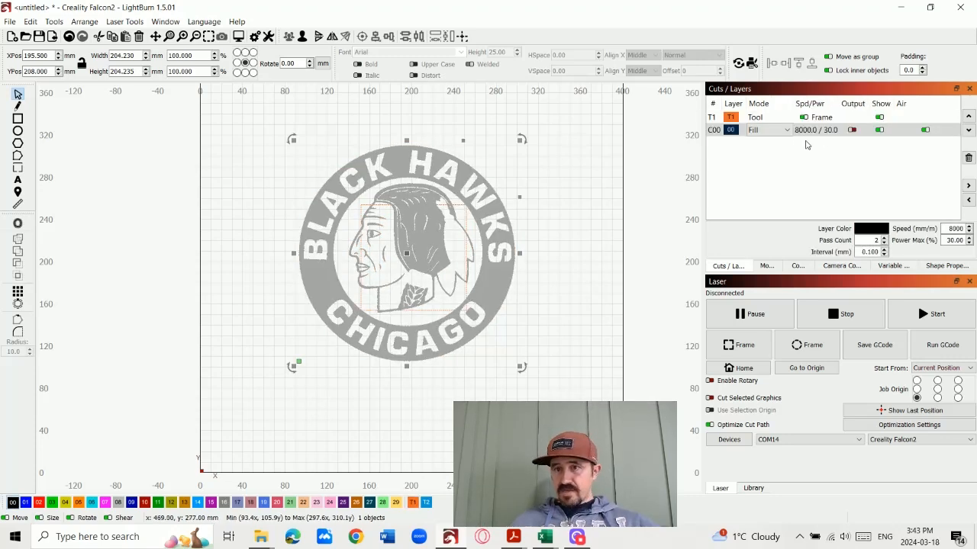
pyautogui.click(584, 245)
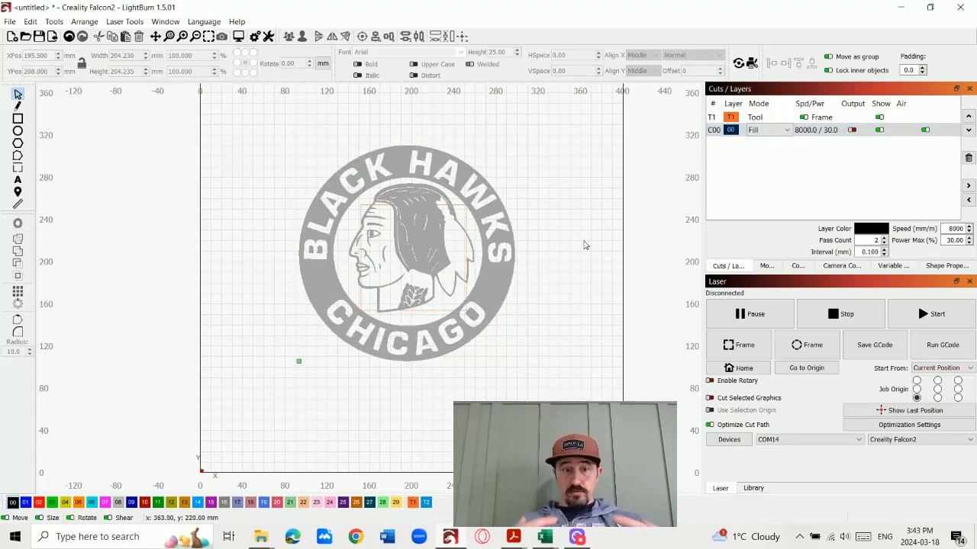
# Step: Switch layer 00 to Line mode and scale the traced logo to 85 mm wide with its proportions locked
pyautogui.click(787, 135)
pyautogui.click(772, 143)
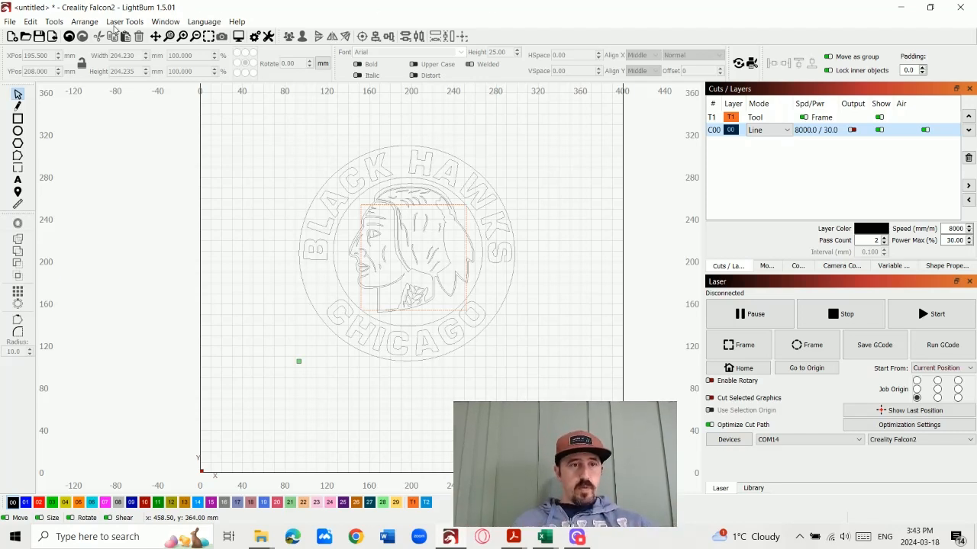
pyautogui.click(338, 167)
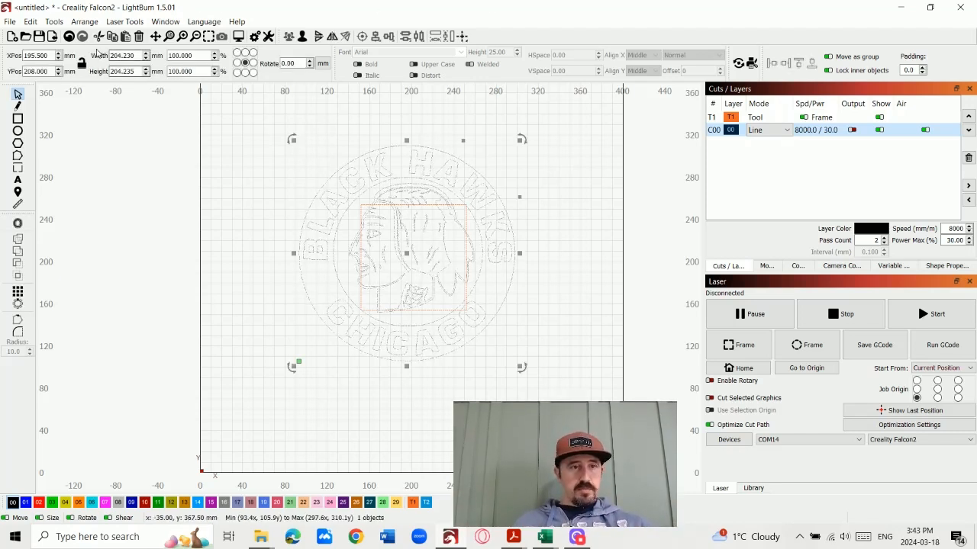
pyautogui.doubleClick(128, 56)
pyautogui.click(82, 66)
pyautogui.moveTo(136, 55); pyautogui.dragTo(111, 55)
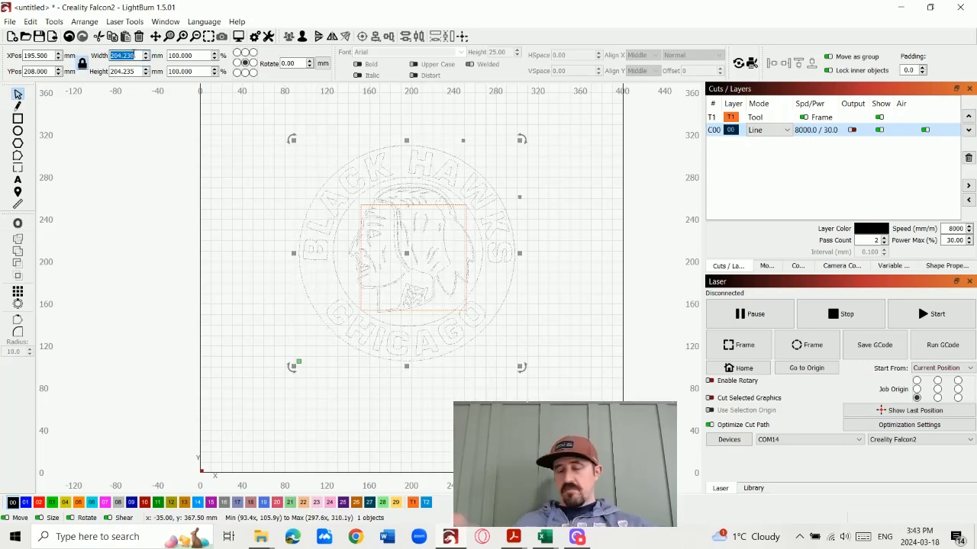
pyautogui.write('85')
pyautogui.press('Return')
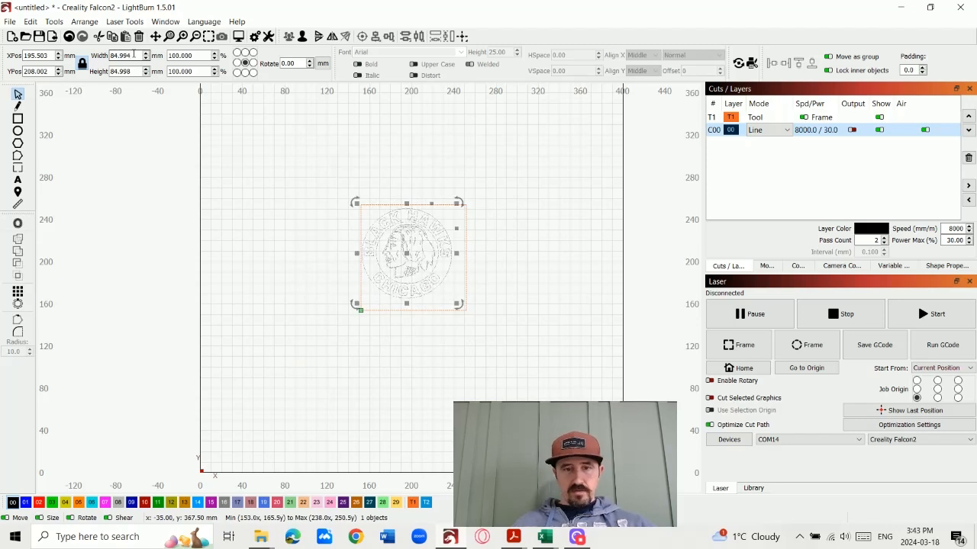
# Step: Centre the logo inside the square frame at X 202, Y 204 mm and change layer 00 to Fill mode
pyautogui.moveTo(407, 254); pyautogui.dragTo(413, 258)
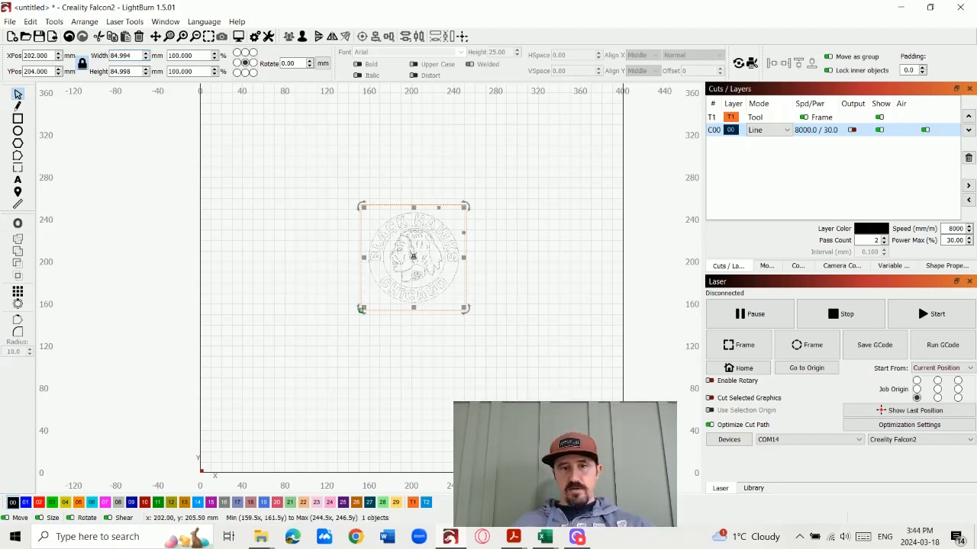
pyautogui.click(534, 241)
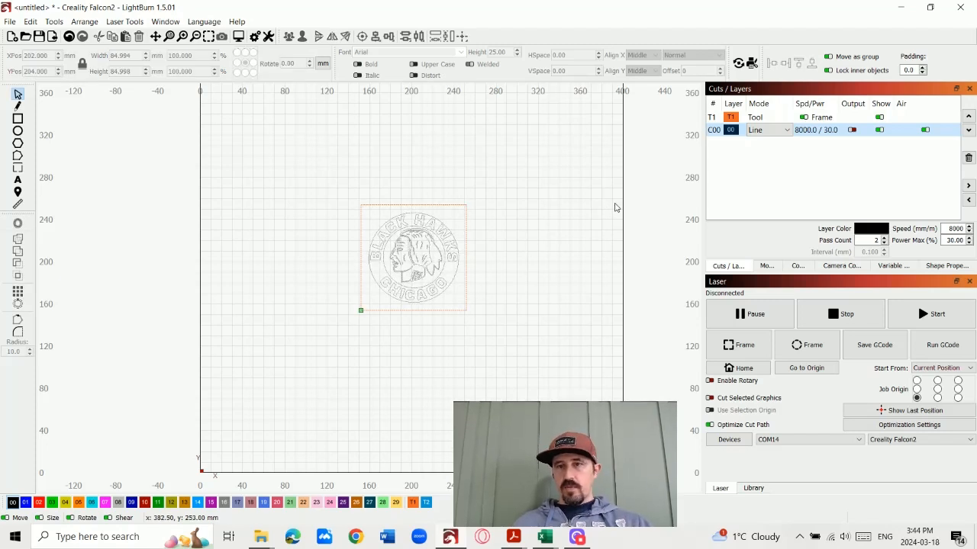
pyautogui.click(787, 130)
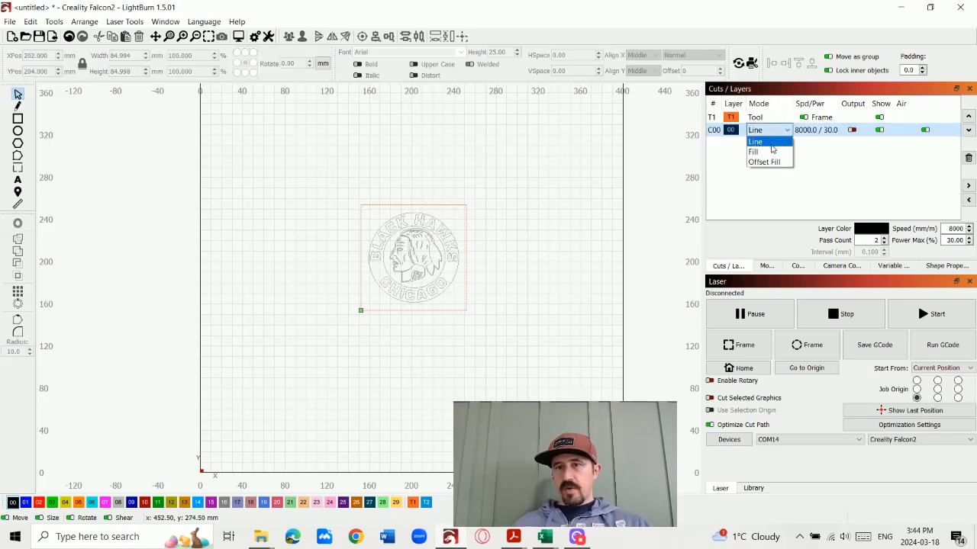
pyautogui.click(768, 153)
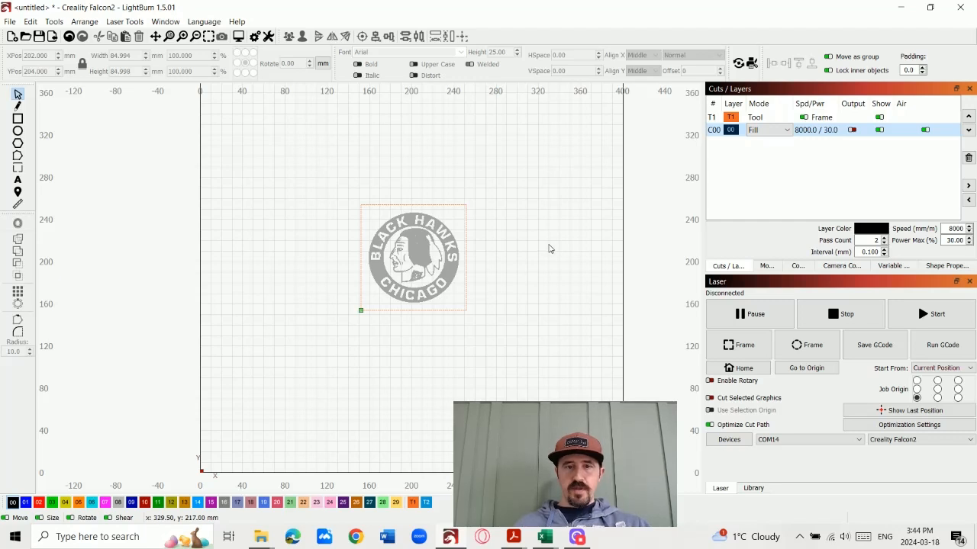